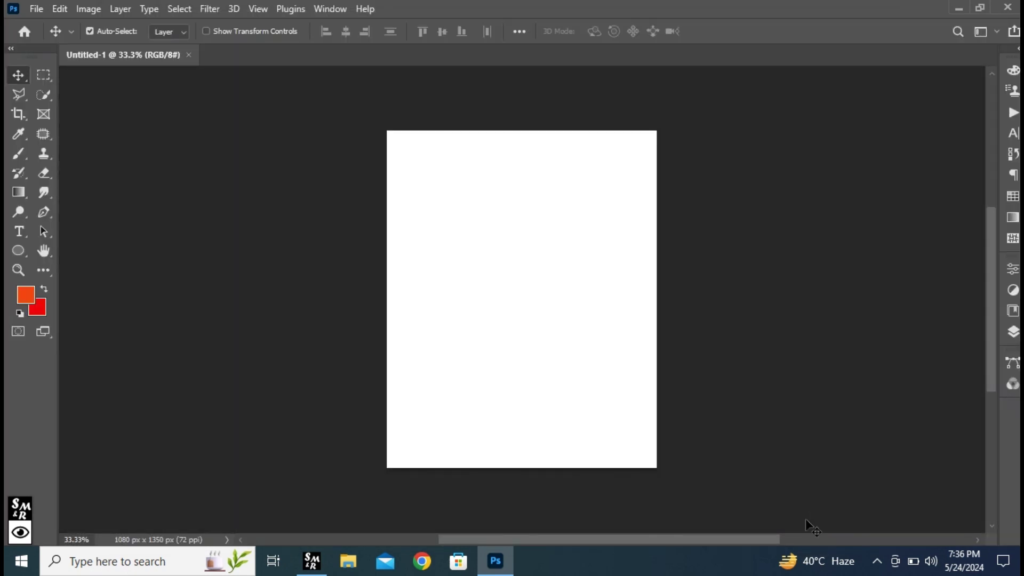
# Fill the Background layer with the custom red-to-orange gradient, running diagonally from the canvas's lower right corner to its upper left
pyautogui.scroll(2, 570, 299)
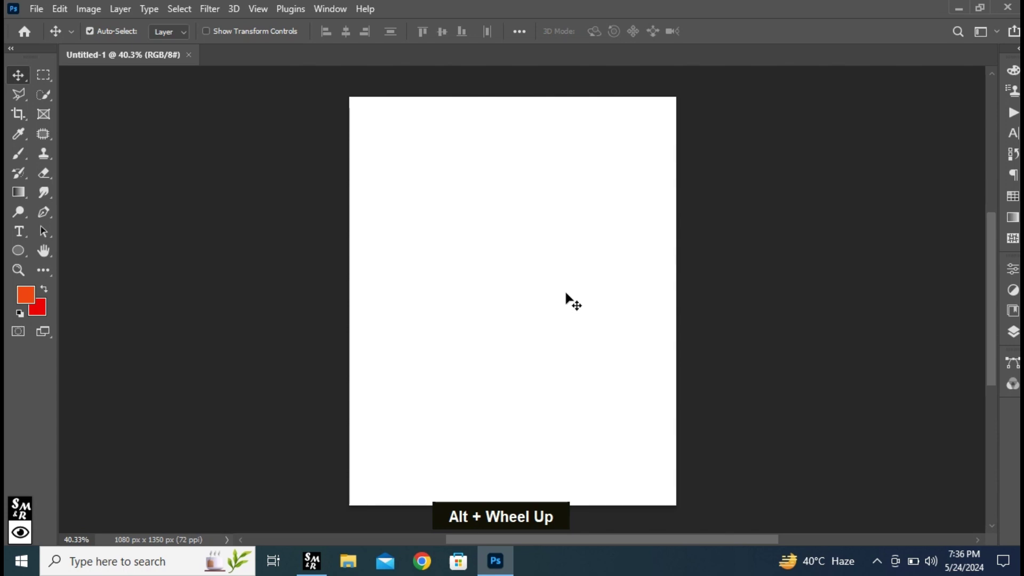
pyautogui.click(1012, 332)
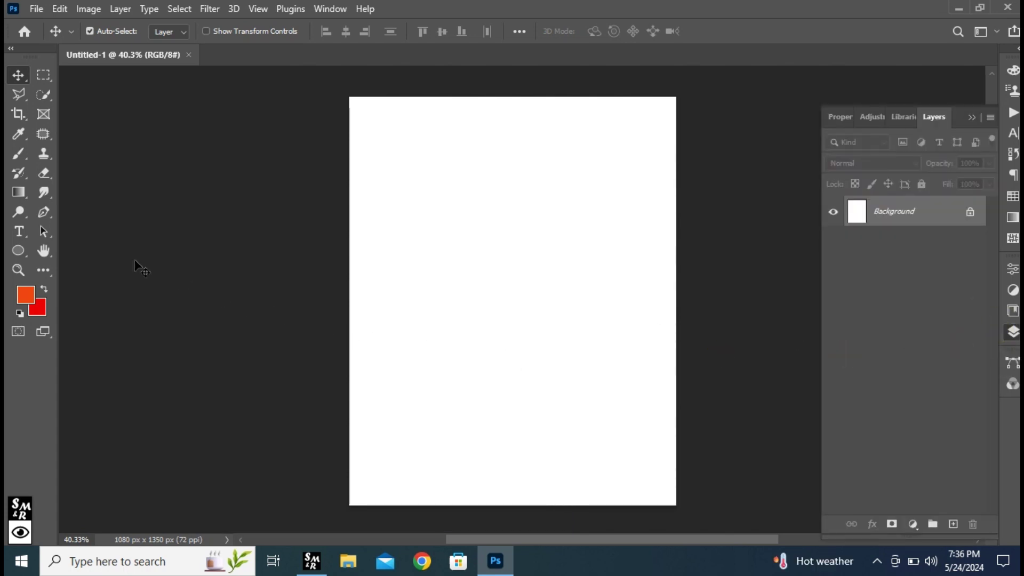
pyautogui.rightClick(24, 194)
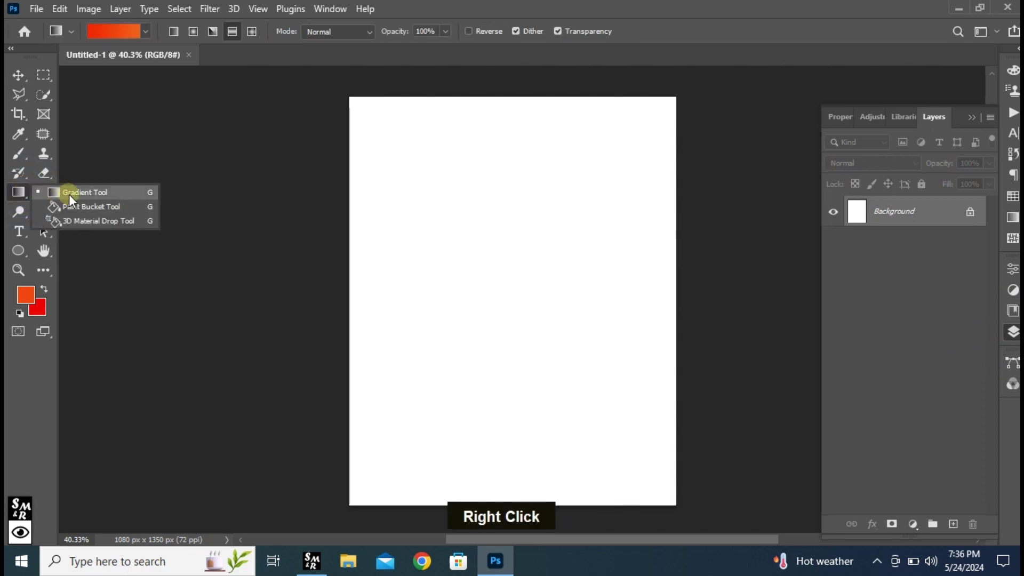
pyautogui.click(68, 194)
pyautogui.click(122, 31)
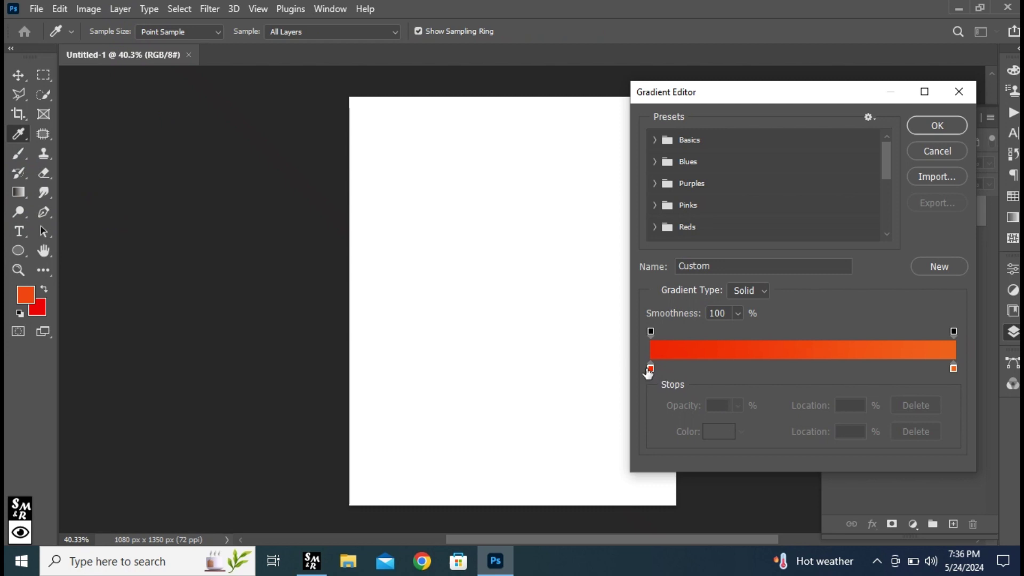
pyautogui.click(650, 368)
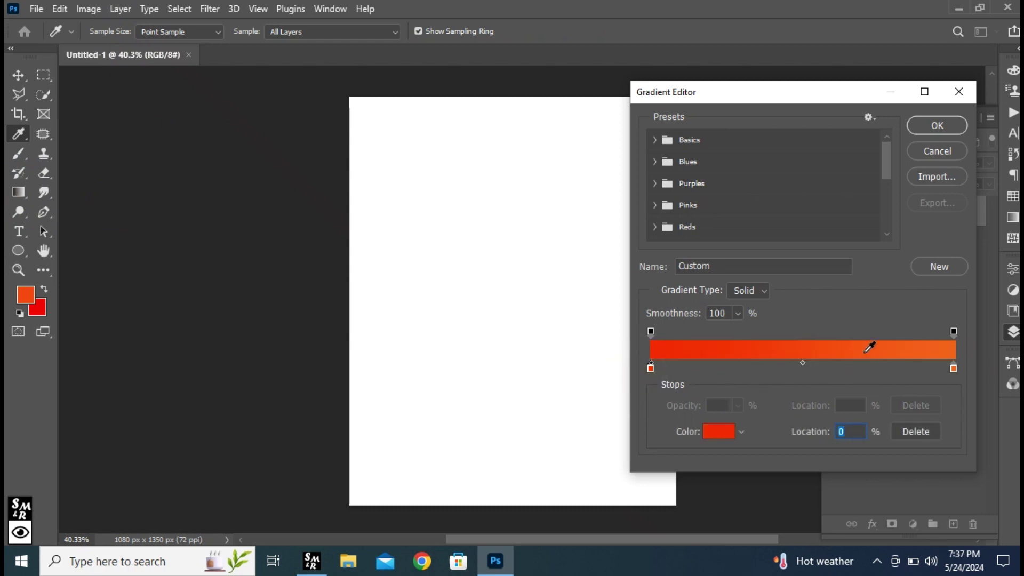
pyautogui.doubleClick(953, 369)
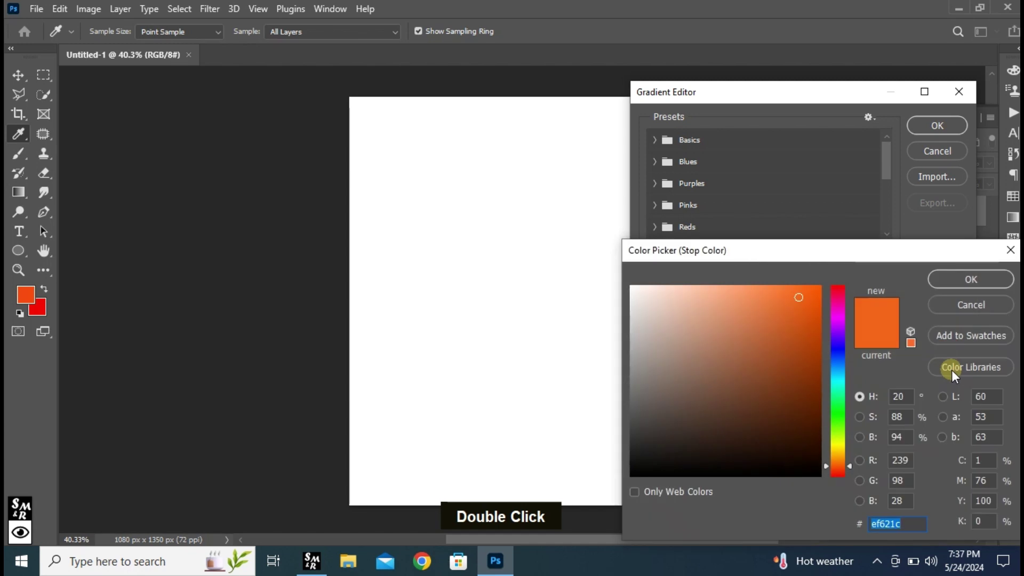
pyautogui.click(955, 284)
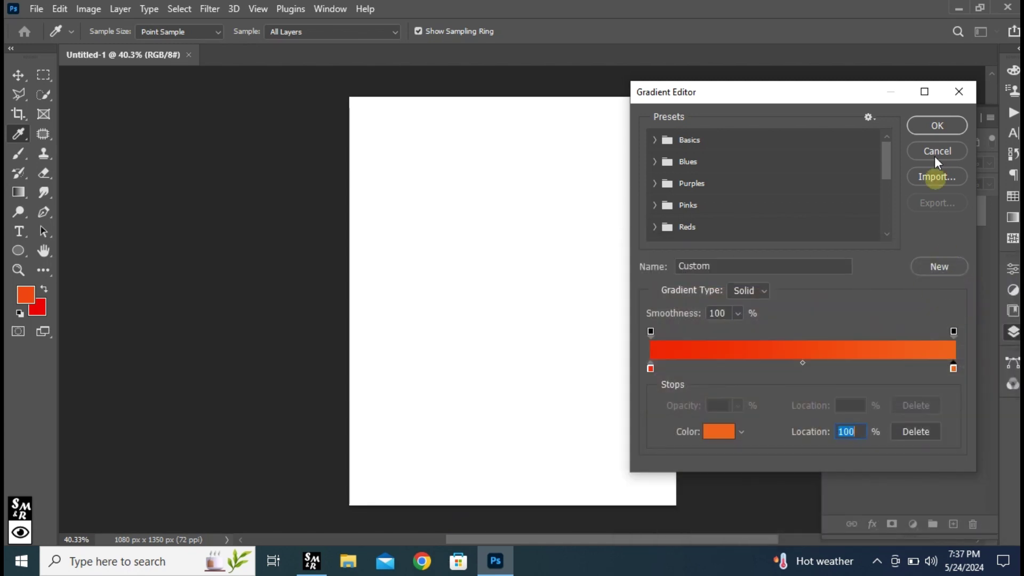
pyautogui.click(928, 126)
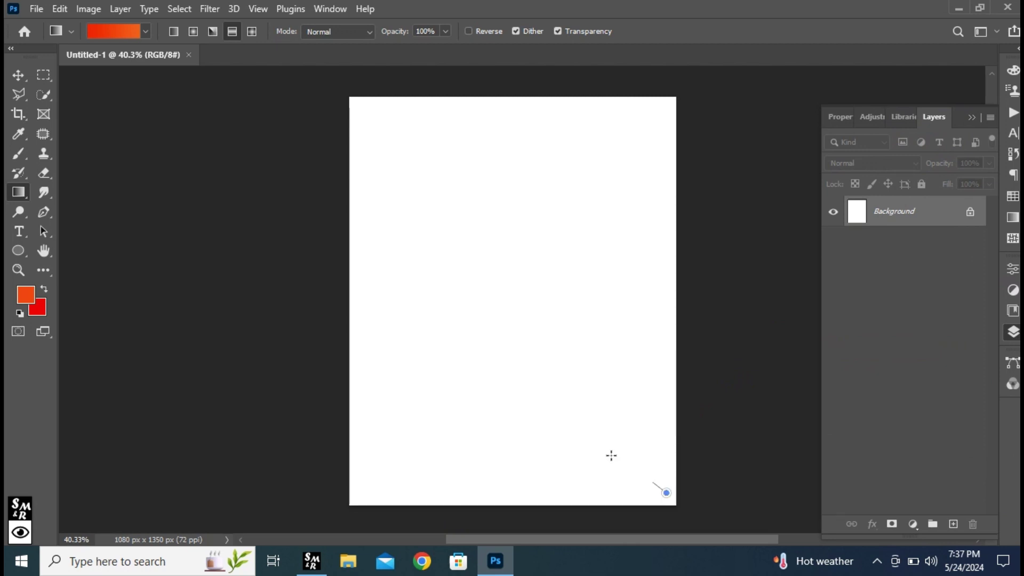
pyautogui.moveTo(611, 456); pyautogui.dragTo(383, 131)
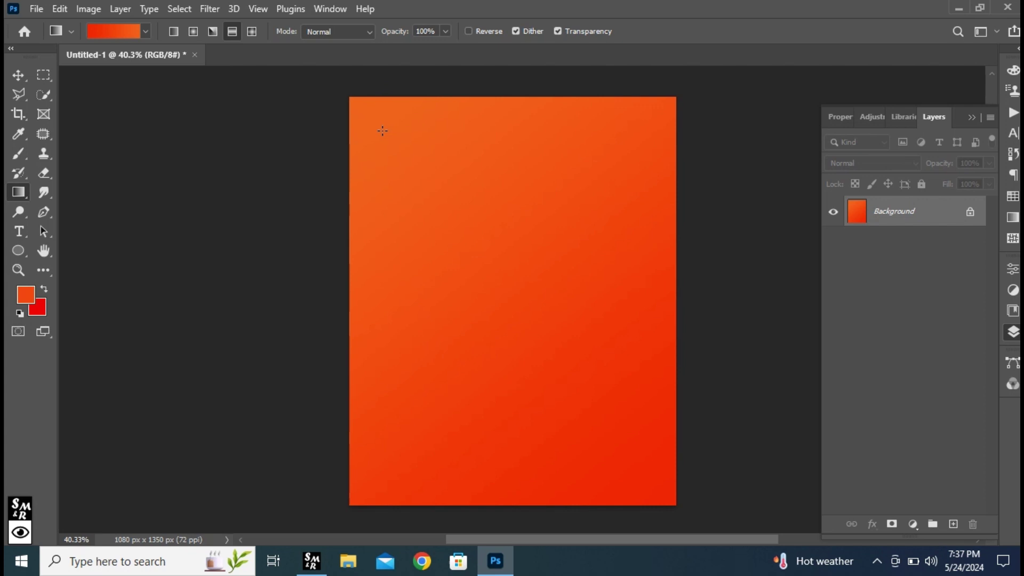
# Add a new layer and draw an upright rectangle about 160 × 495 px in the upper middle of the canvas
pyautogui.click(1010, 331)
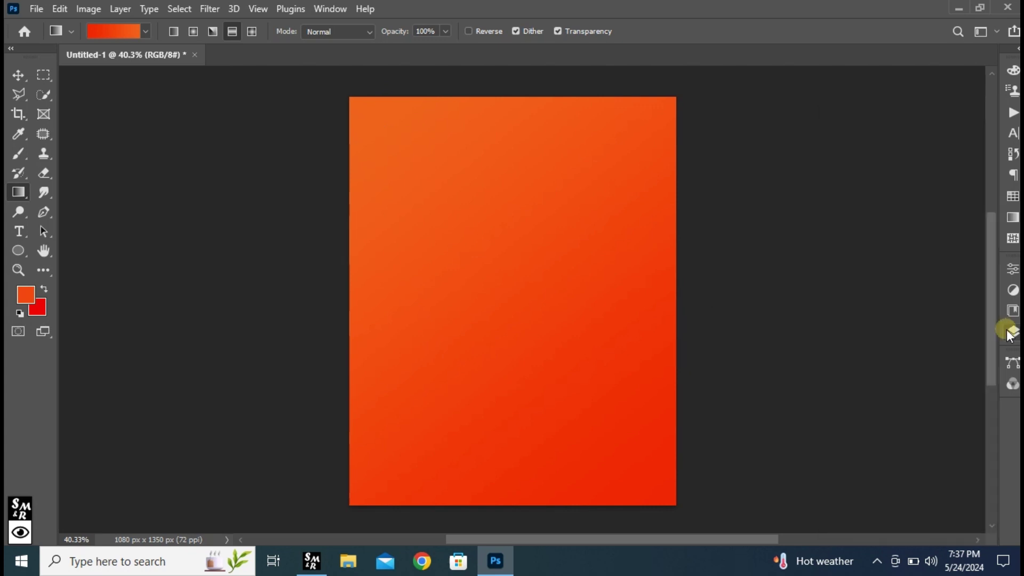
pyautogui.click(1010, 332)
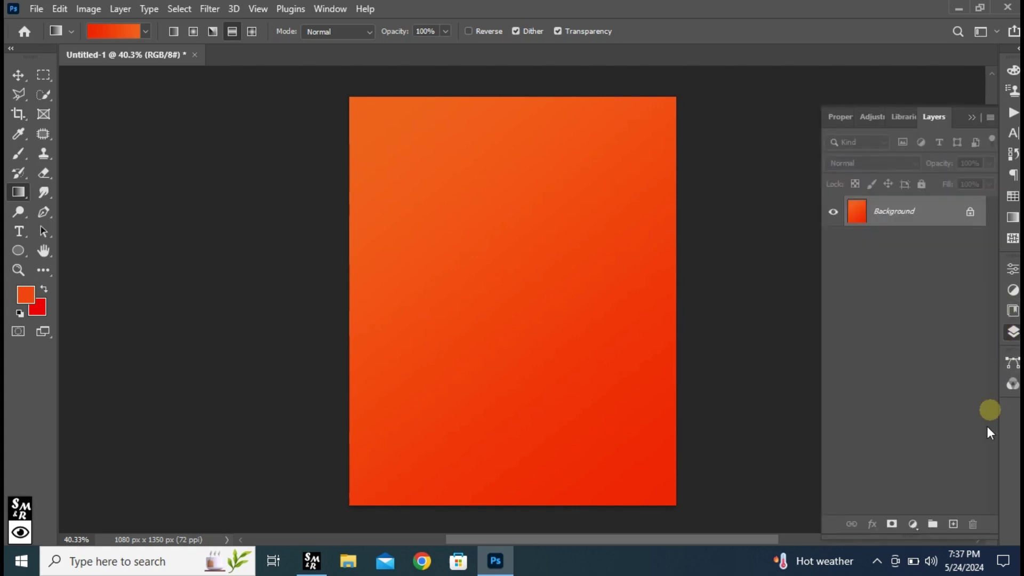
pyautogui.click(954, 524)
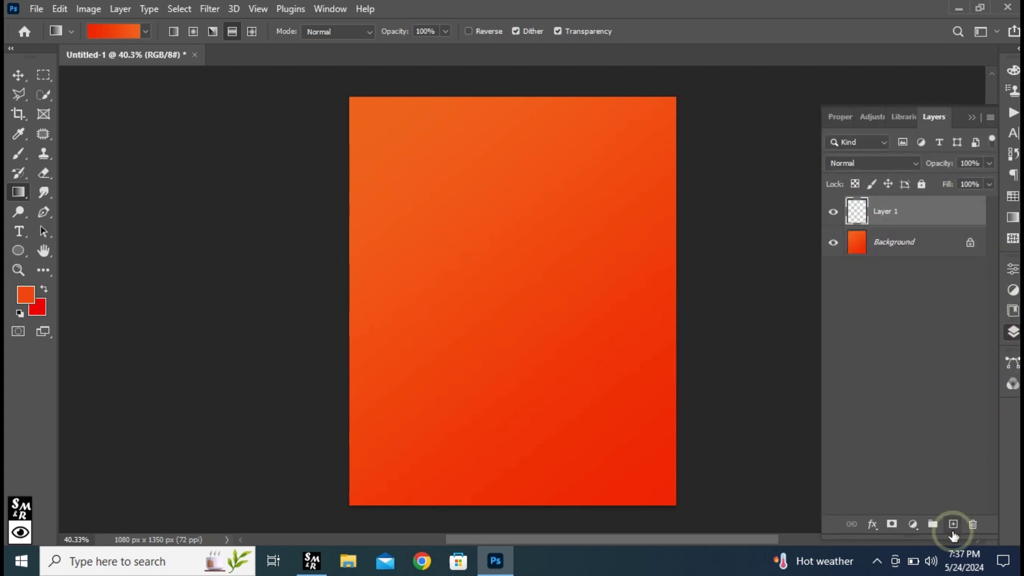
pyautogui.click(17, 255)
pyautogui.rightClick(16, 258)
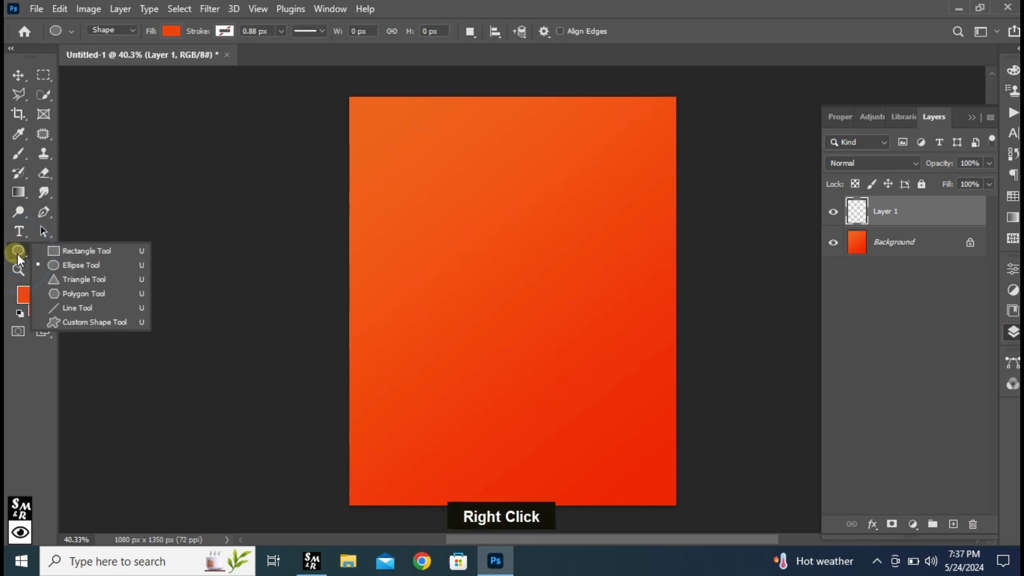
pyautogui.click(69, 260)
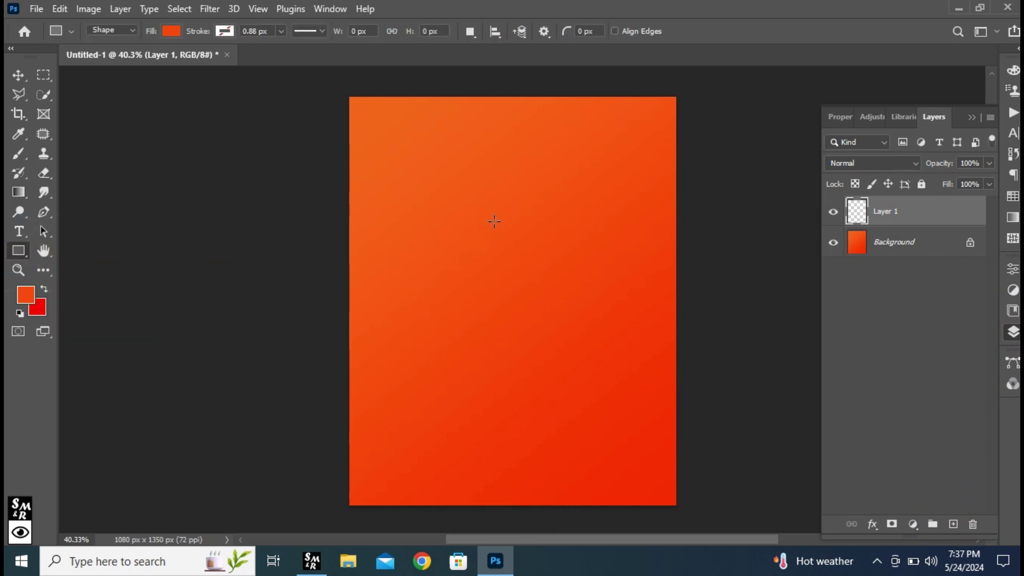
pyautogui.moveTo(484, 212); pyautogui.dragTo(507, 286)
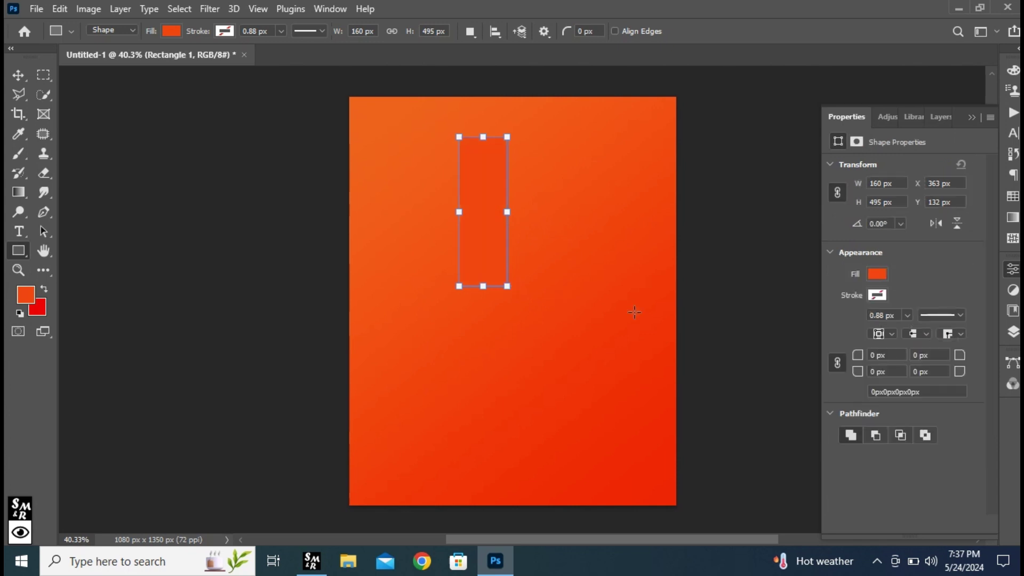
# Change the rectangle's fill colour to white
pyautogui.click(877, 275)
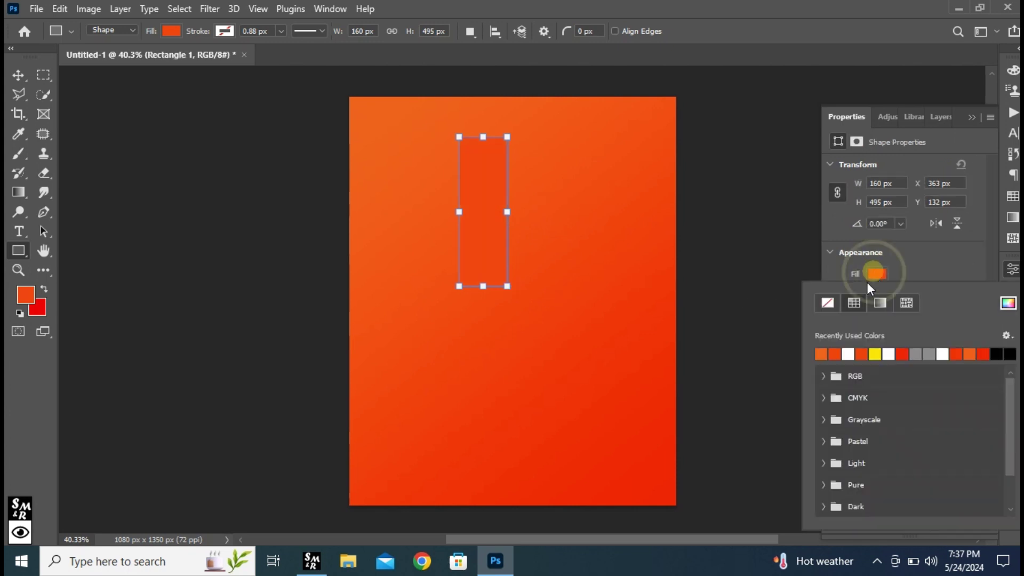
pyautogui.click(847, 354)
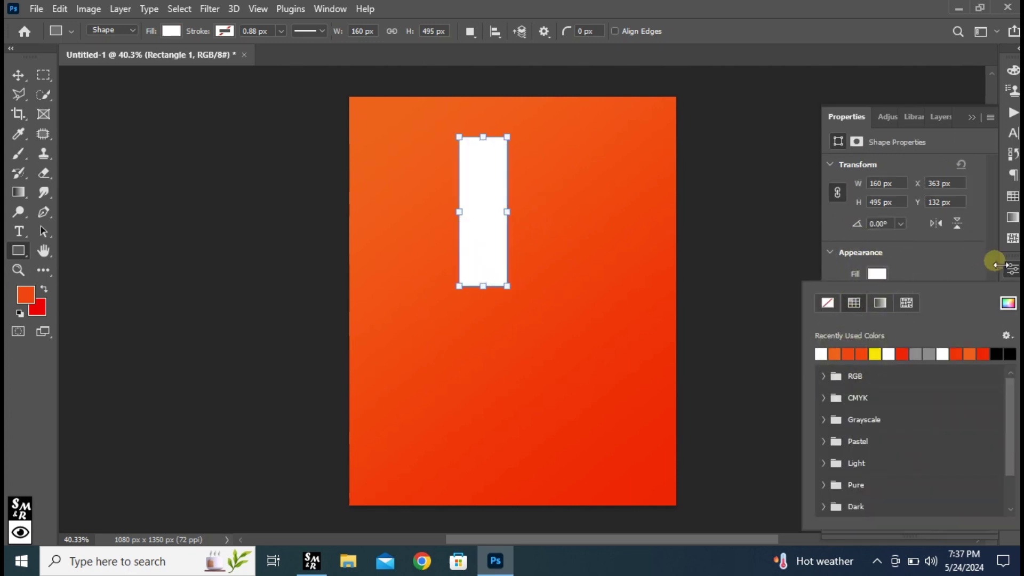
pyautogui.click(1013, 271)
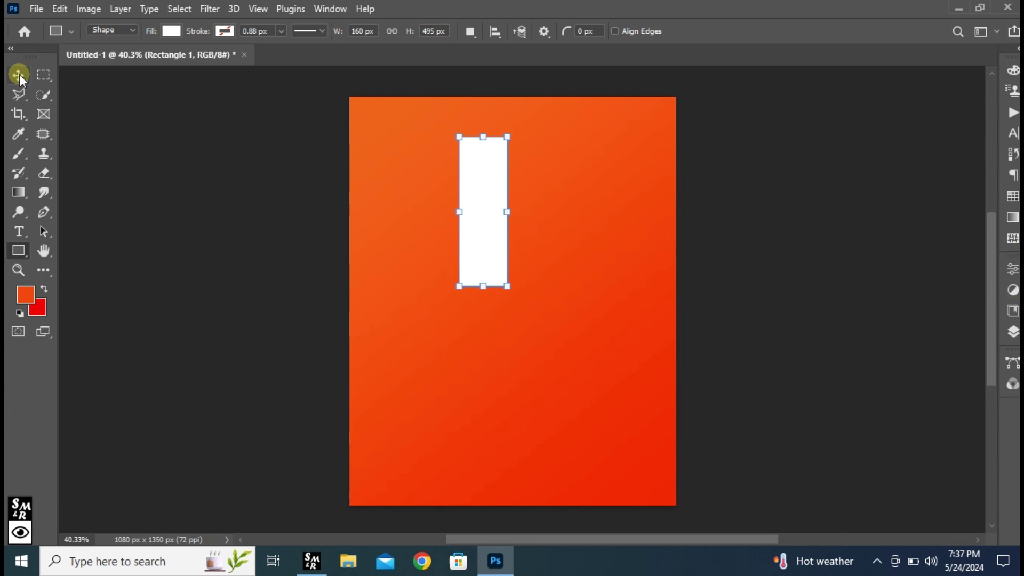
# Duplicate the white rectangle beside the original, rotate both about -15.5° together and shift them toward the canvas's upper left
pyautogui.click(20, 77)
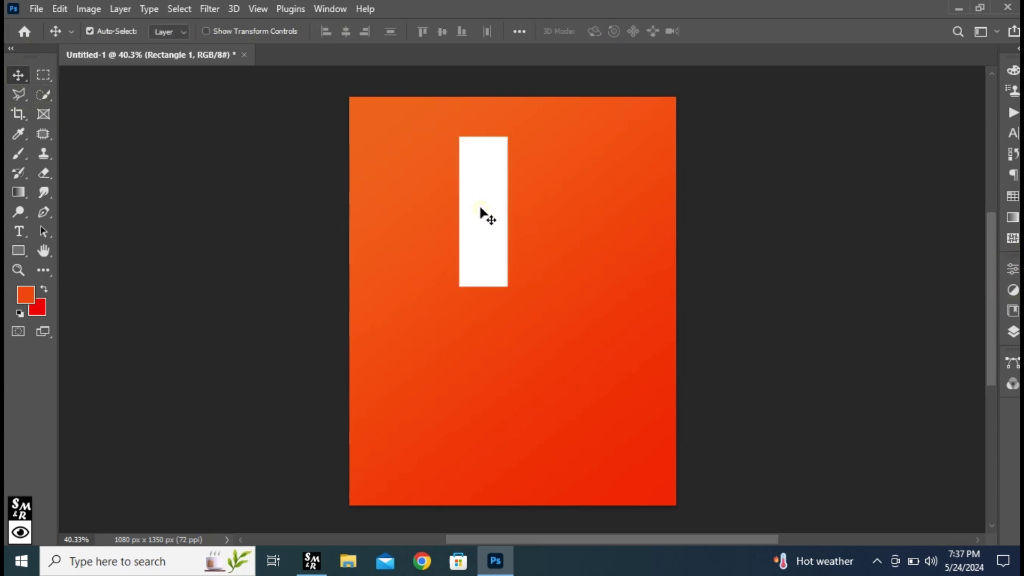
pyautogui.keyDown('alt'); pyautogui.moveTo(487, 218); pyautogui.dragTo(540, 227); pyautogui.keyUp('alt')
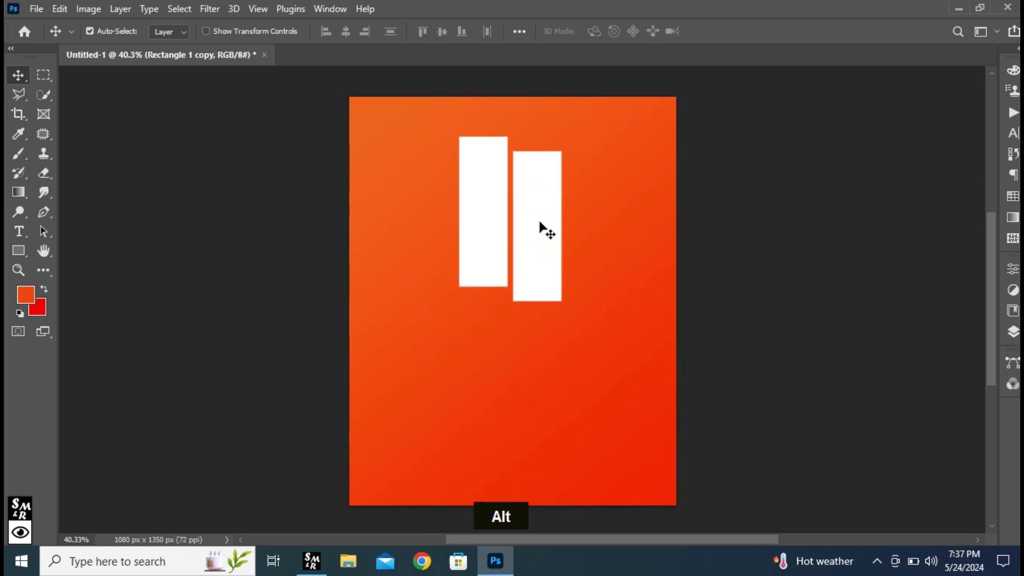
pyautogui.keyDown('shift'); pyautogui.click(494, 218); pyautogui.keyUp('shift')
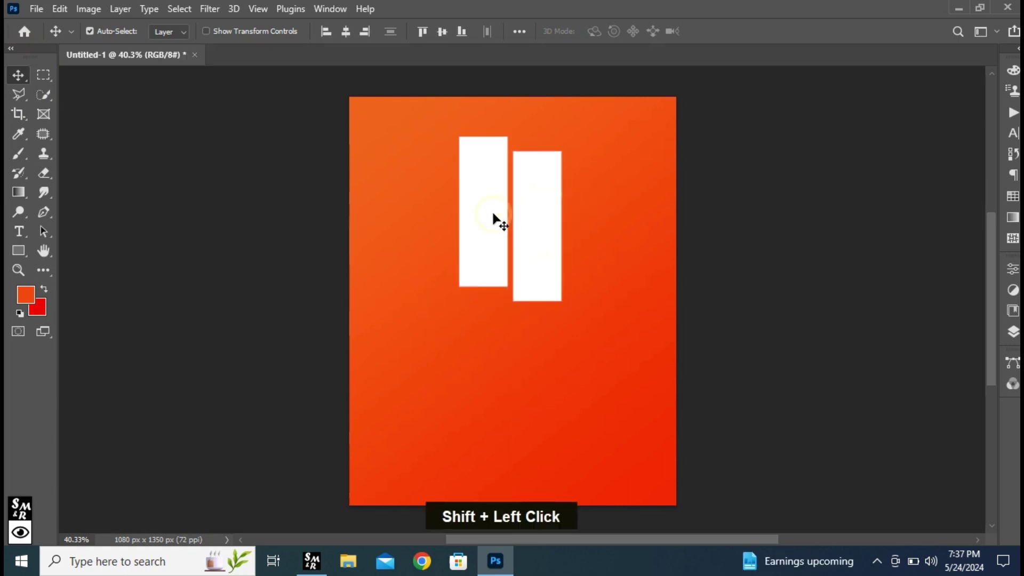
pyautogui.hotkey('ctrl', 't')
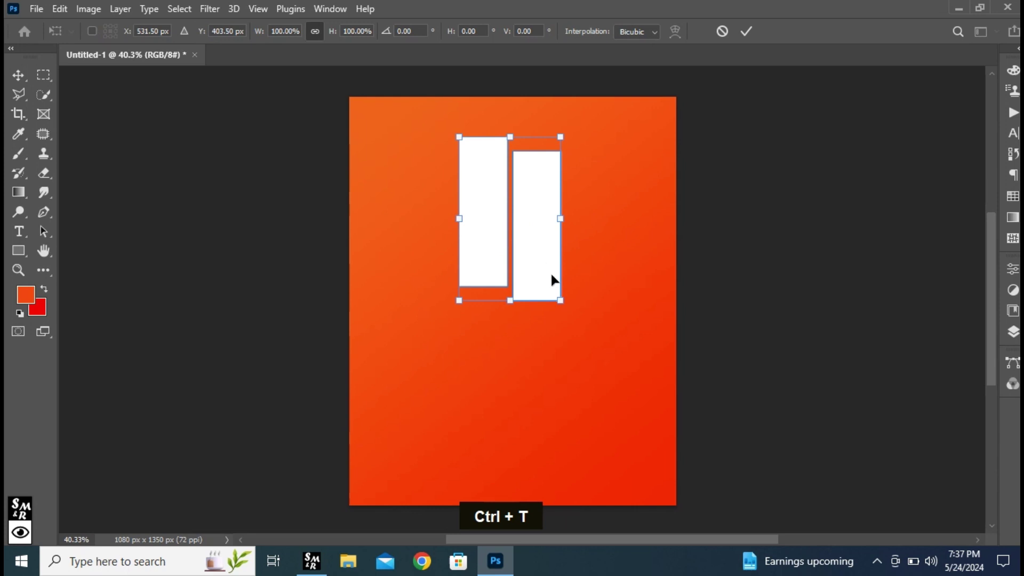
pyautogui.moveTo(570, 316); pyautogui.dragTo(498, 261)
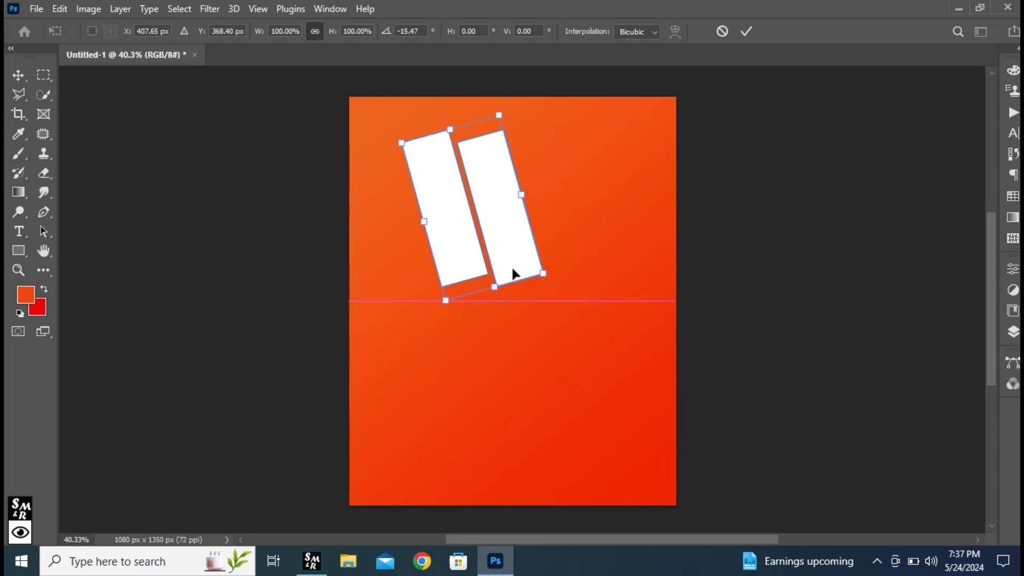
pyautogui.click(747, 30)
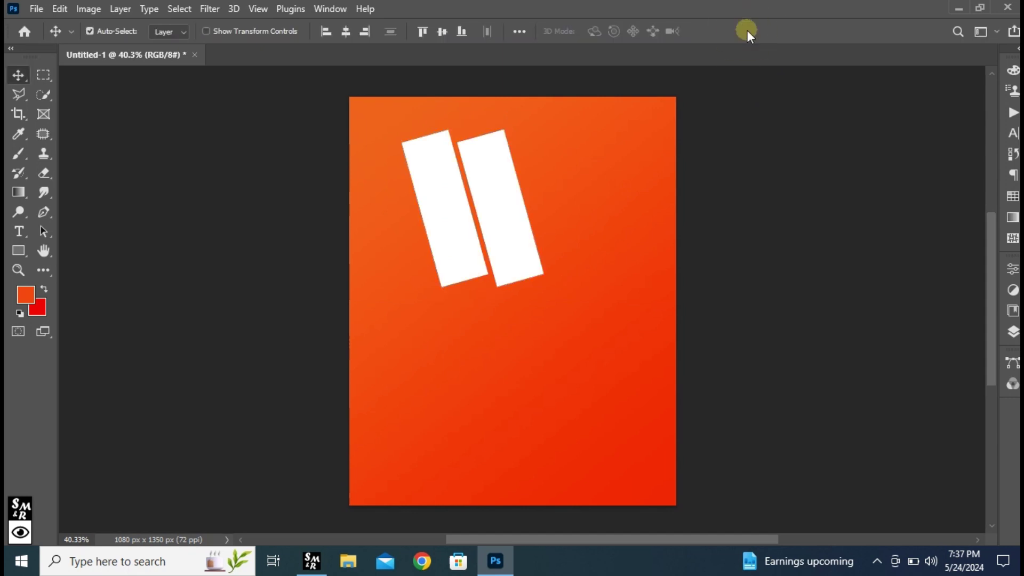
# Lower the opacity of both rectangle layers to 5%
pyautogui.click(1012, 330)
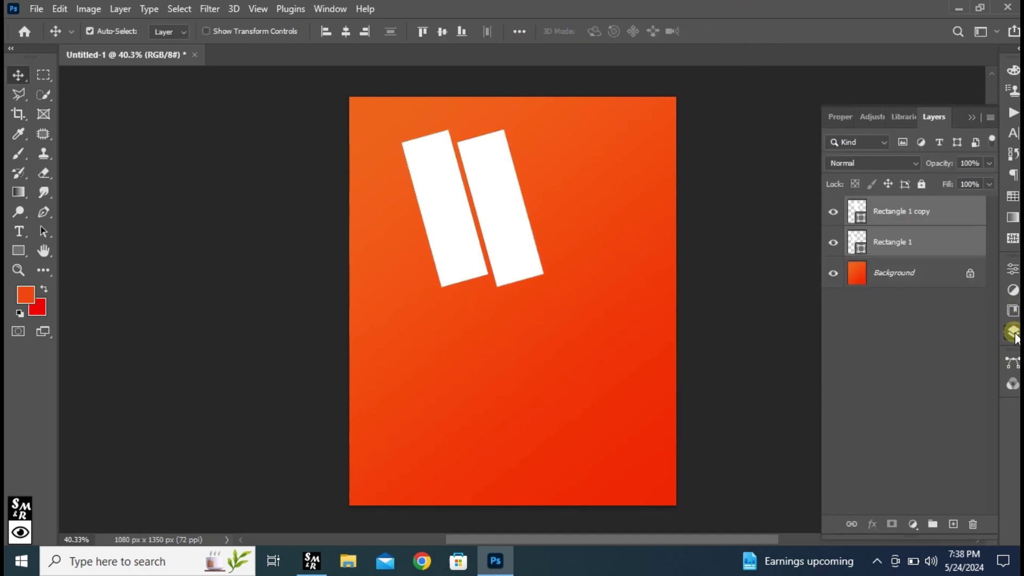
pyautogui.click(991, 164)
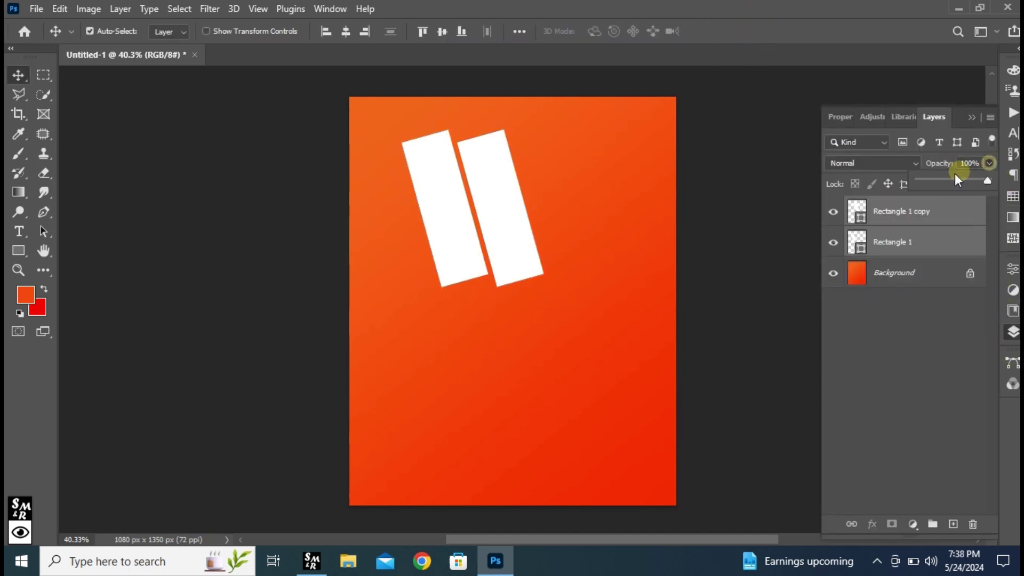
pyautogui.moveTo(945, 178)
pyautogui.mouseDown()
pyautogui.moveTo(923, 181)
pyautogui.moveTo(935, 184)
pyautogui.mouseUp()
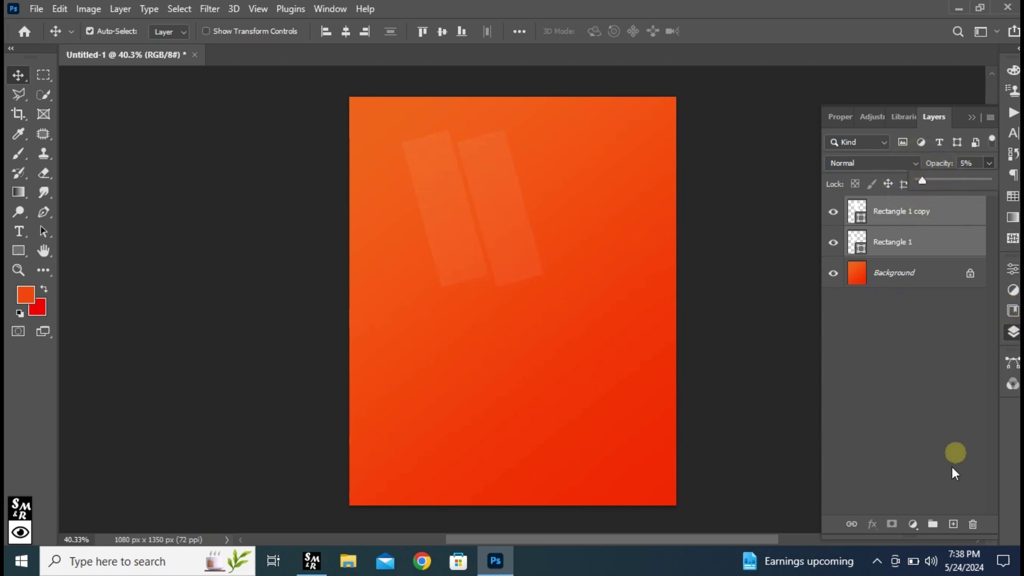
# On a new layer, draw two yellow ellipses: about 120 × 122 px near the upper right edge and about 84 × 80 px at the lower left
pyautogui.click(951, 528)
pyautogui.click(953, 526)
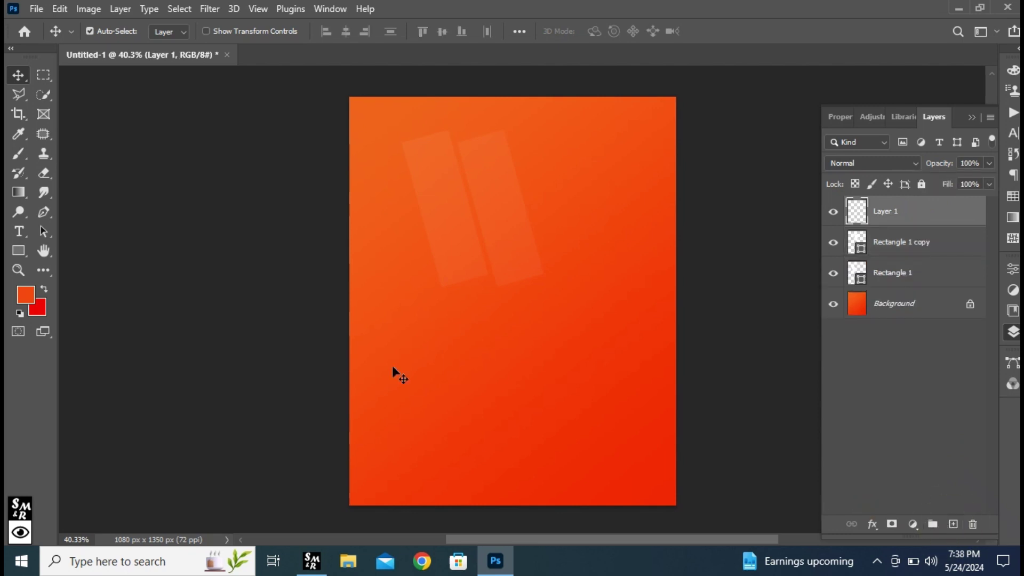
pyautogui.rightClick(21, 250)
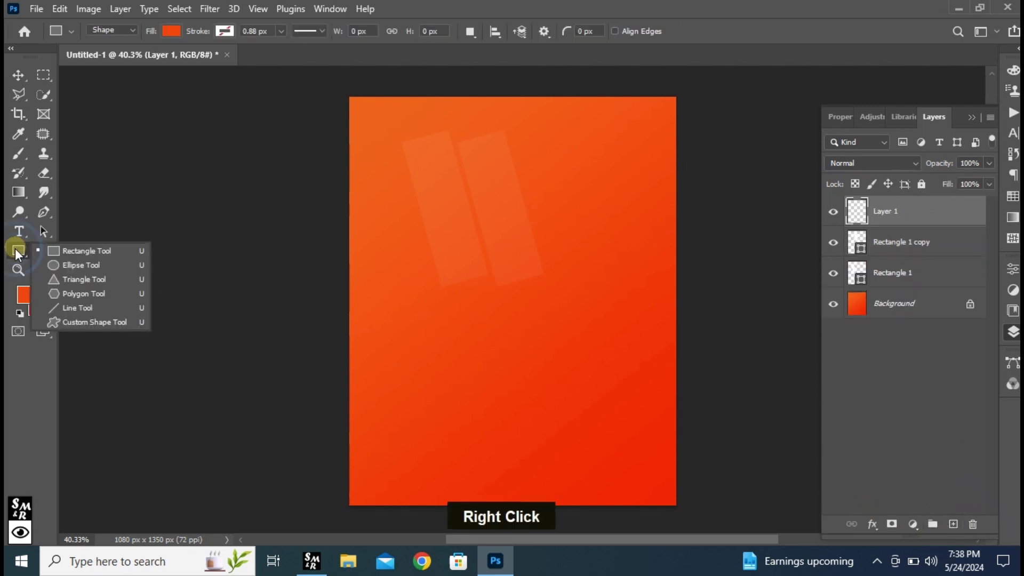
pyautogui.click(76, 264)
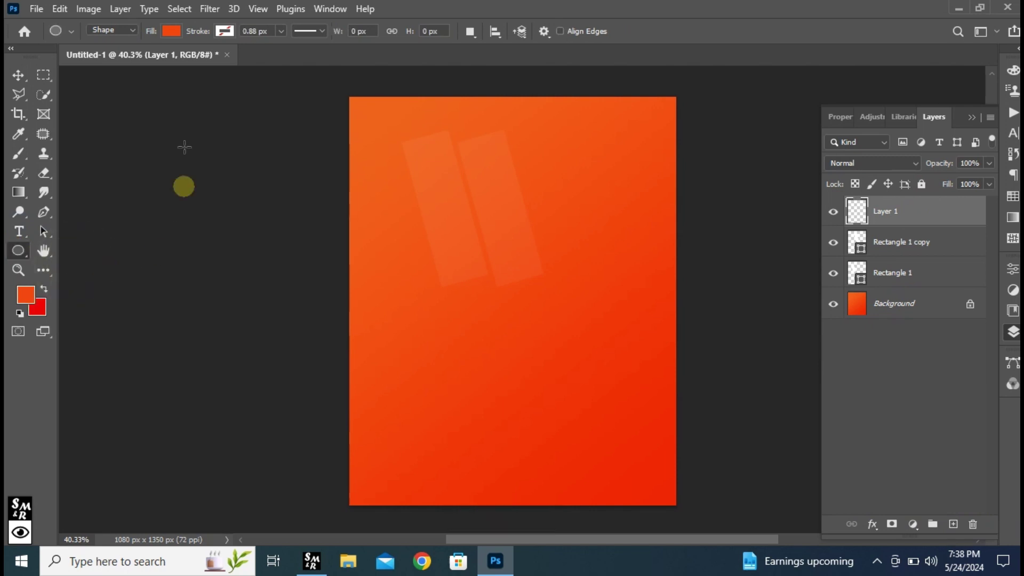
pyautogui.click(172, 30)
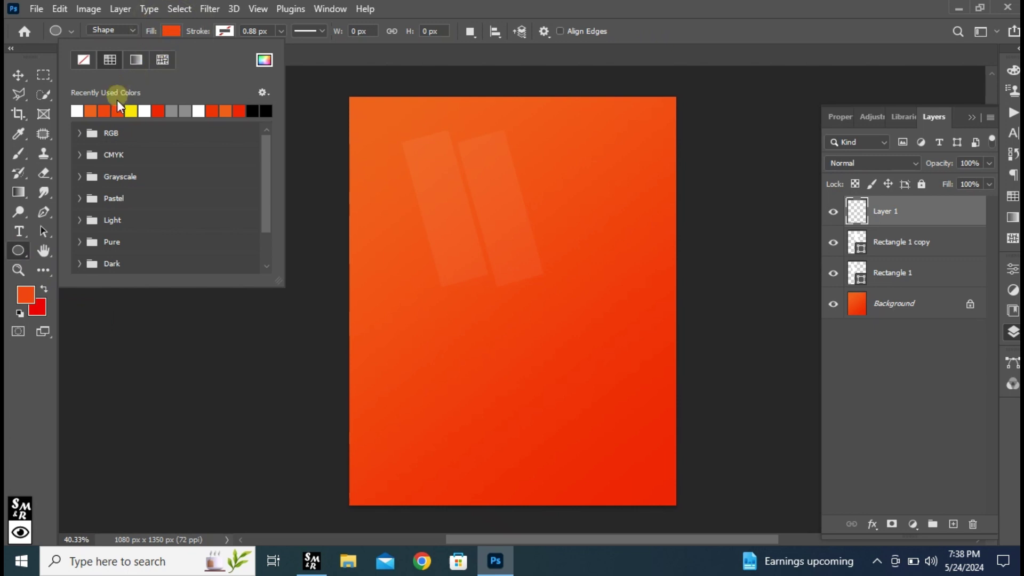
pyautogui.click(131, 110)
pyautogui.click(166, 29)
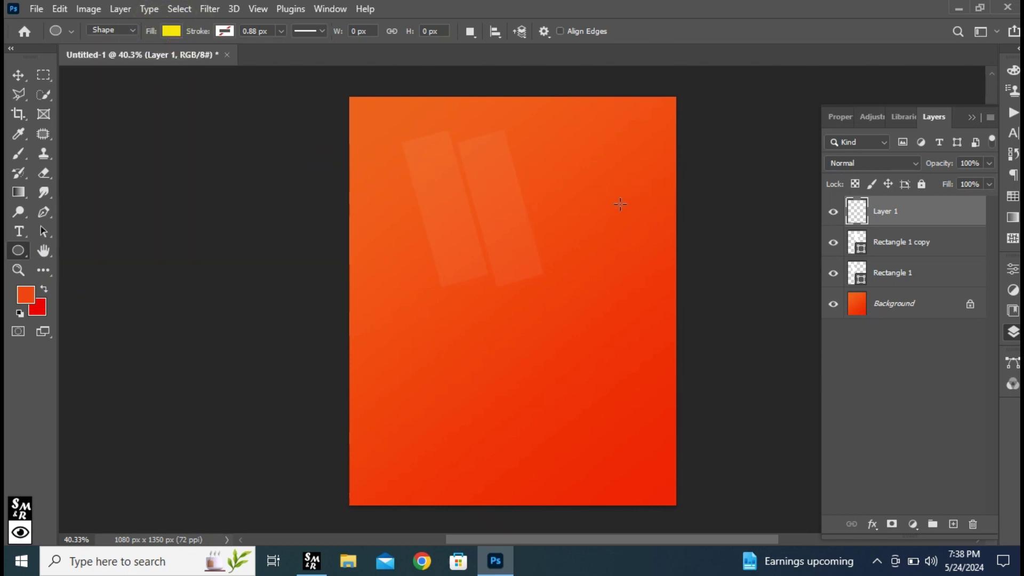
pyautogui.moveTo(611, 202); pyautogui.dragTo(648, 239)
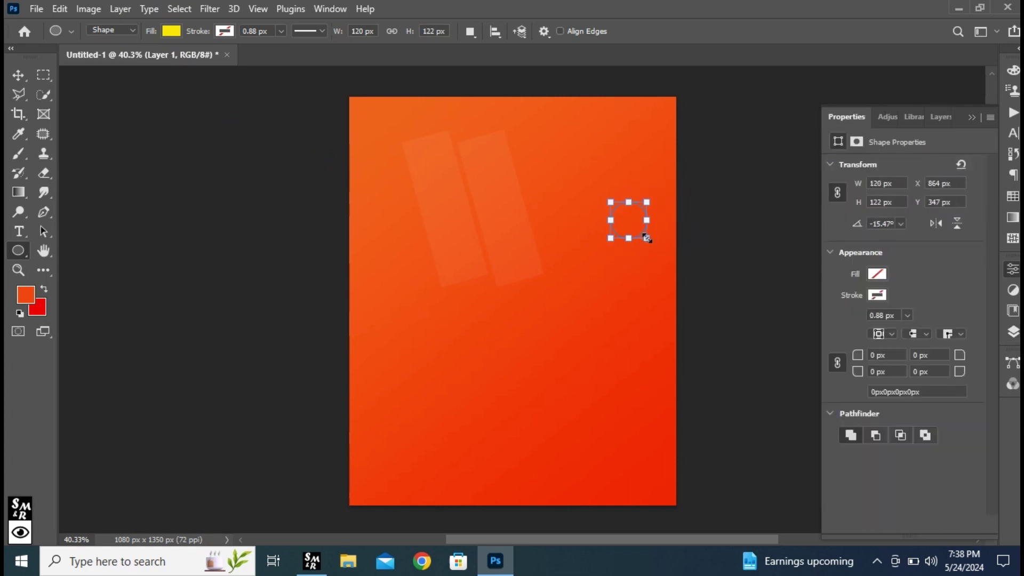
pyautogui.moveTo(372, 355); pyautogui.dragTo(397, 378)
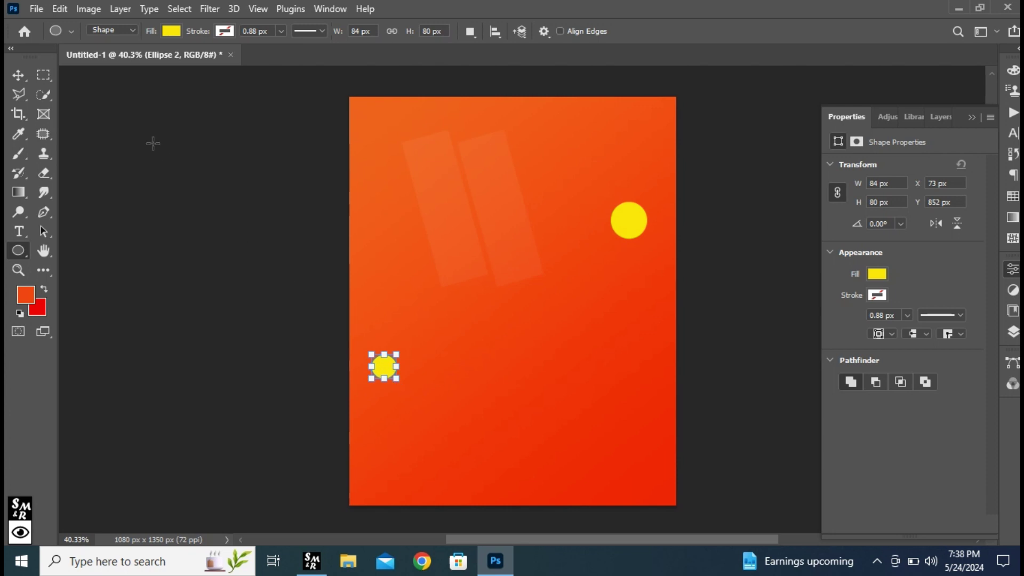
pyautogui.click(18, 75)
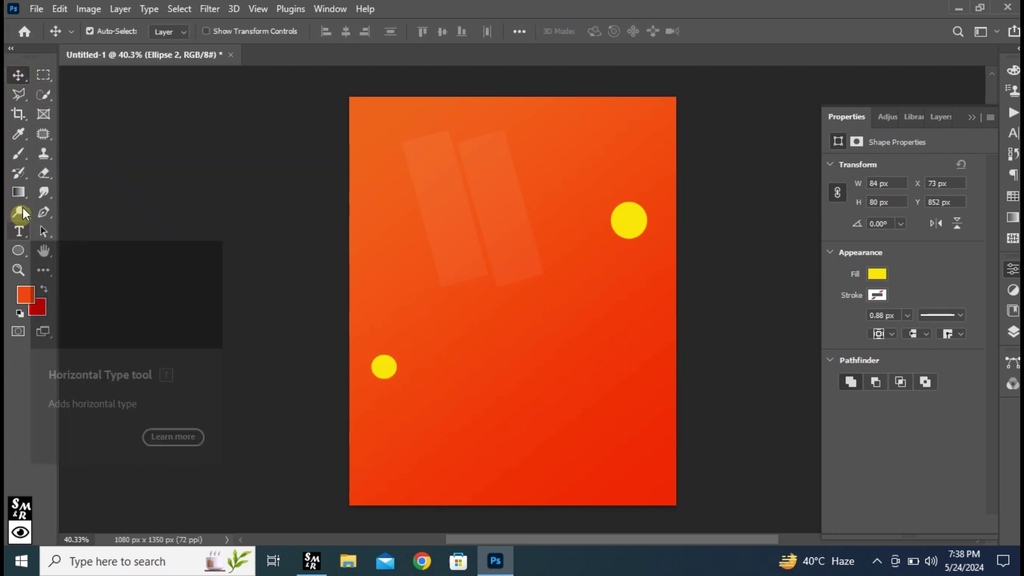
# On a new layer, shade both yellow circles with soft 113 px brush dabs in the orange sampled beside the upper circle
pyautogui.rightClick(19, 150)
pyautogui.click(65, 152)
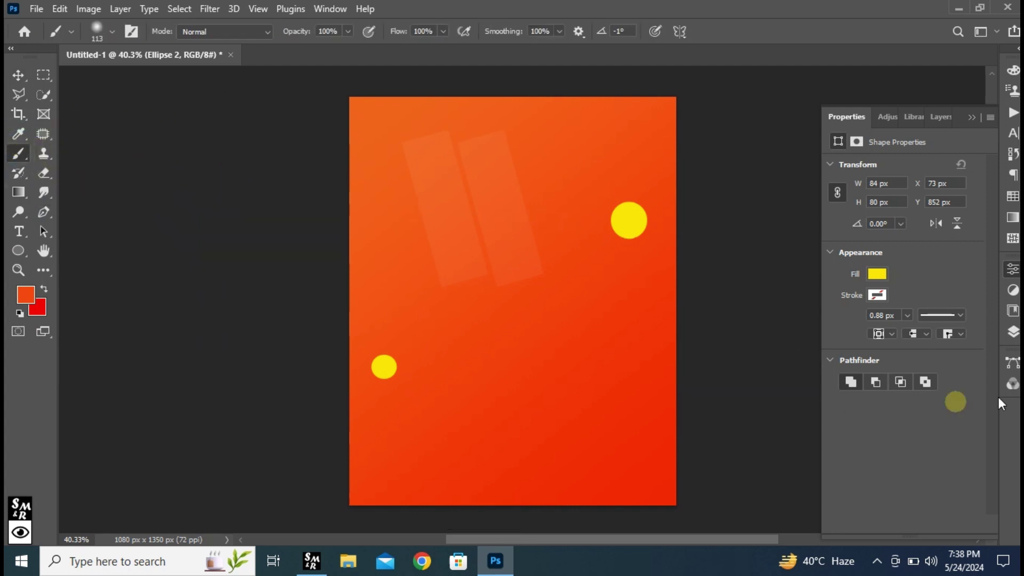
pyautogui.click(1013, 333)
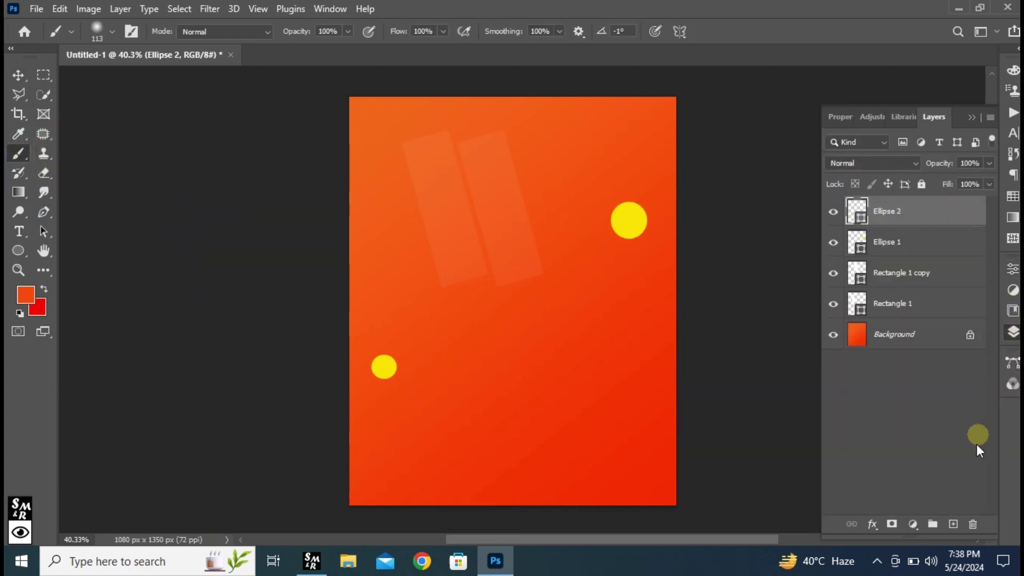
pyautogui.click(953, 524)
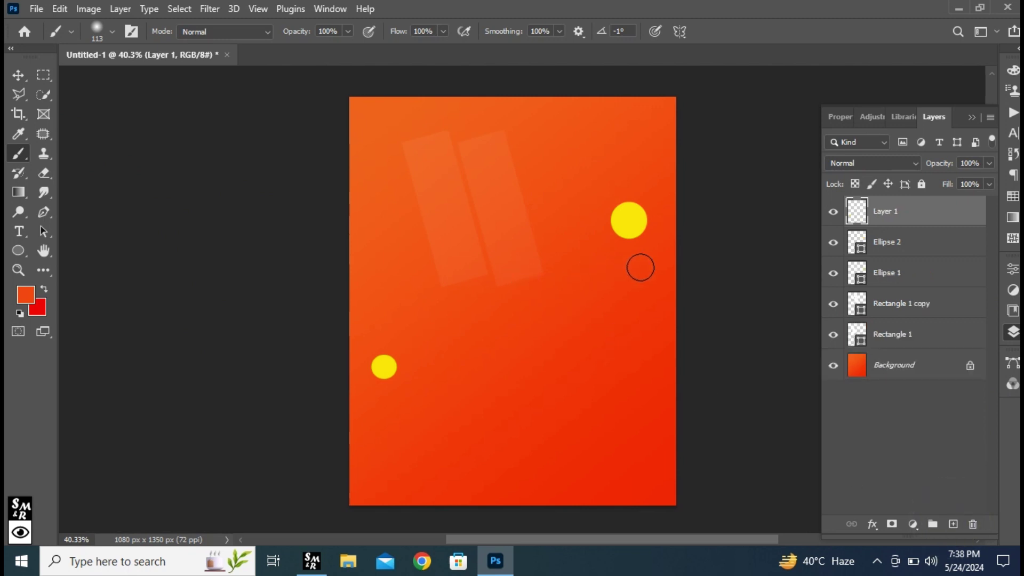
pyautogui.keyDown('alt'); pyautogui.click(657, 254); pyautogui.keyUp('alt')
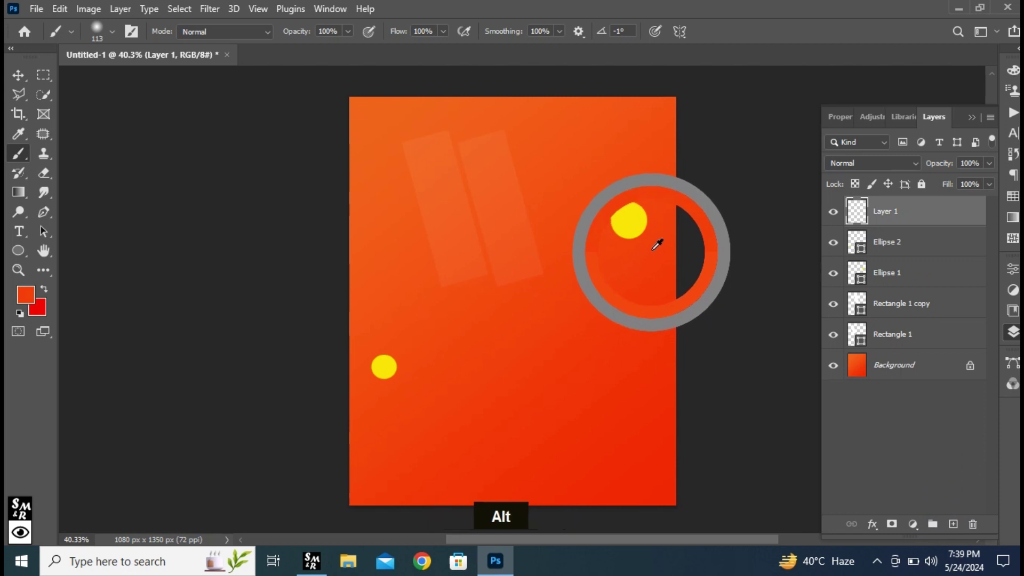
pyautogui.click(637, 214)
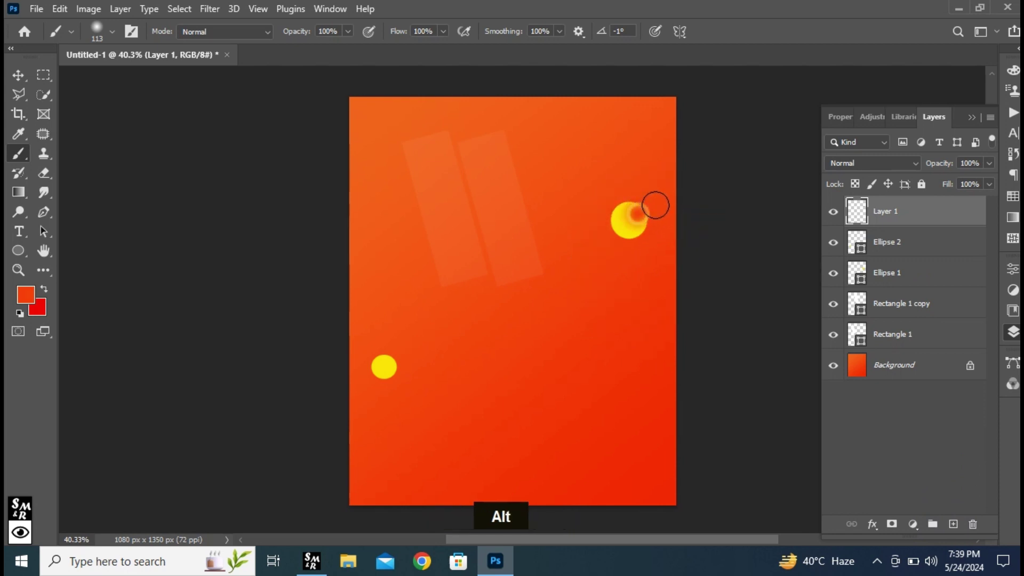
pyautogui.click(379, 373)
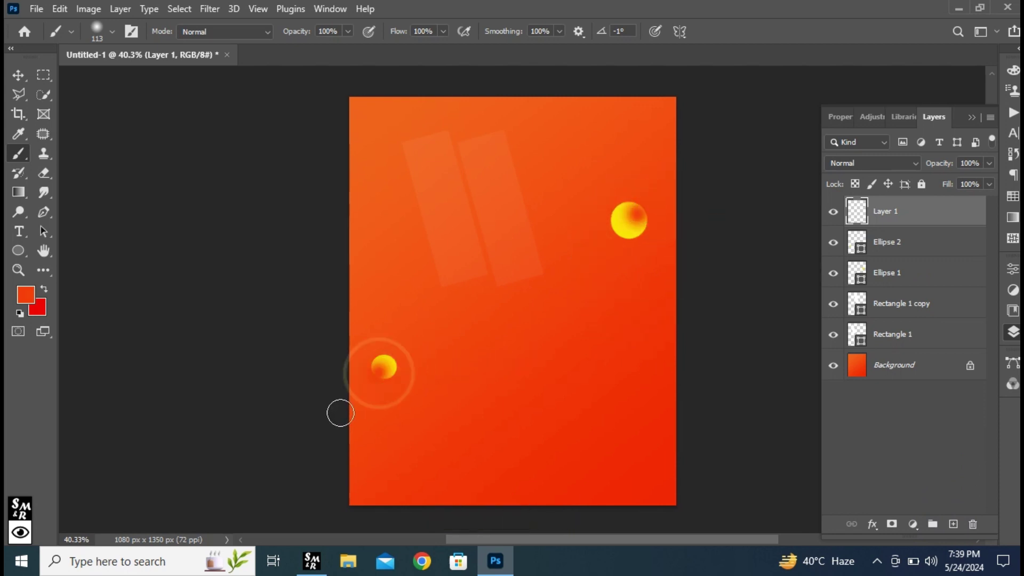
pyautogui.click(19, 70)
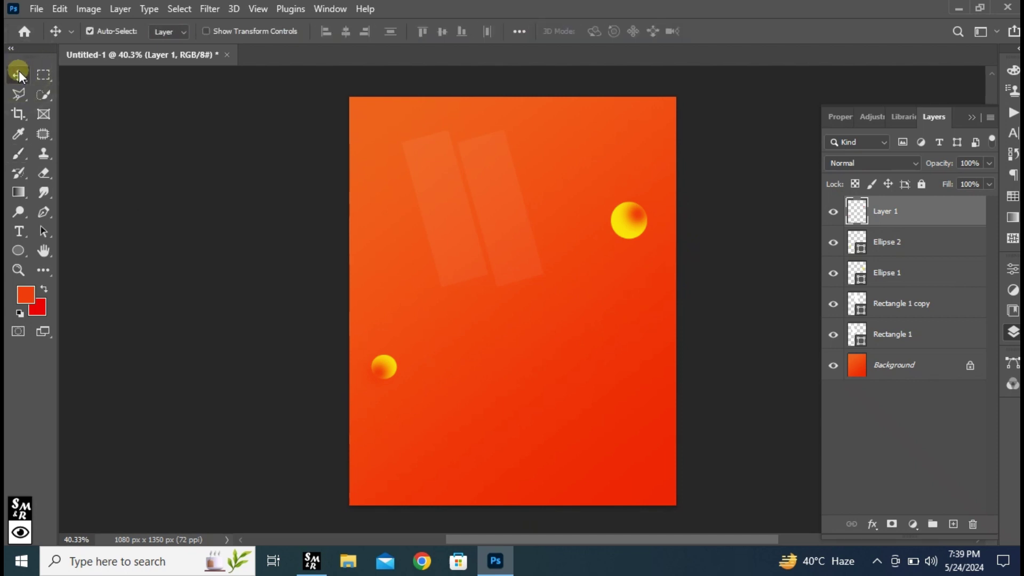
# Add the white text FRIDAY in Disclaimer Plain at 1000 pt and move it down to the middle of the canvas
pyautogui.rightClick(19, 231)
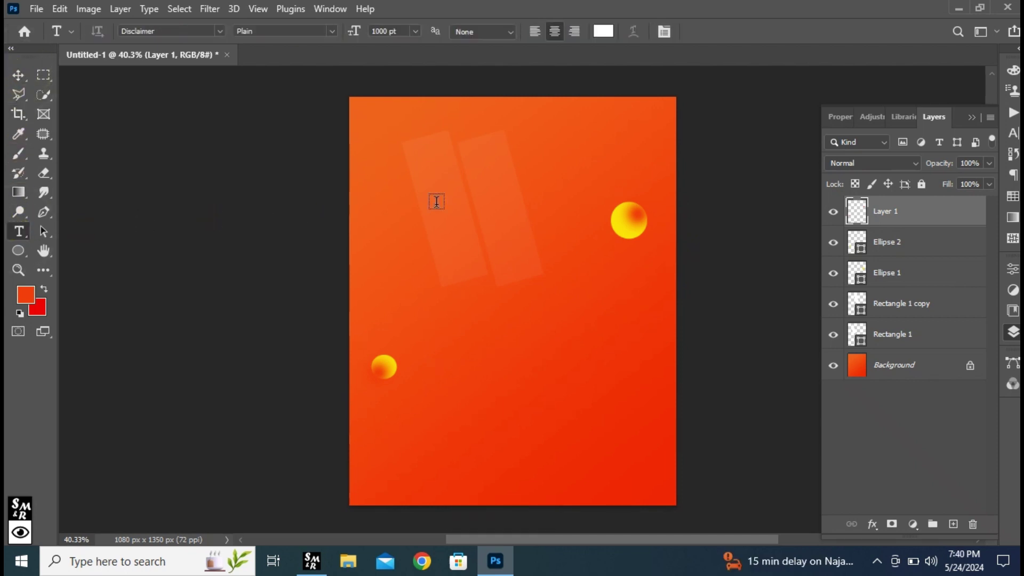
pyautogui.click(509, 296)
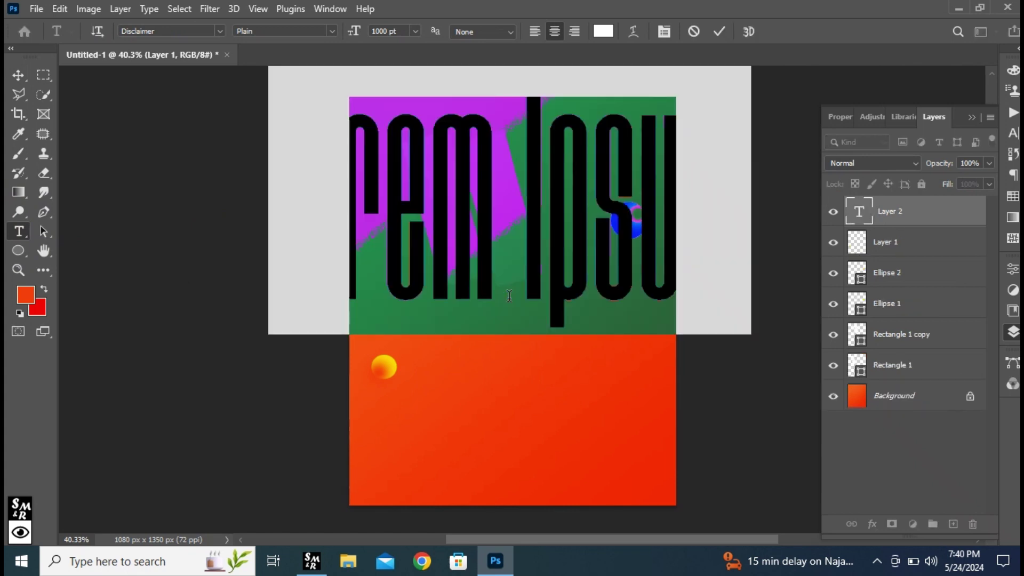
pyautogui.write('FRID')
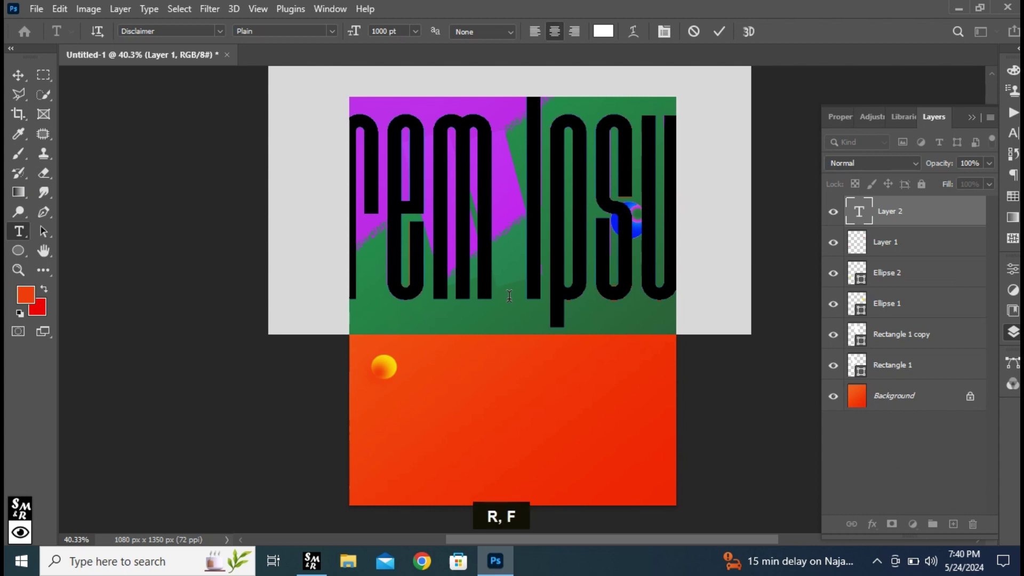
pyautogui.write('AY')
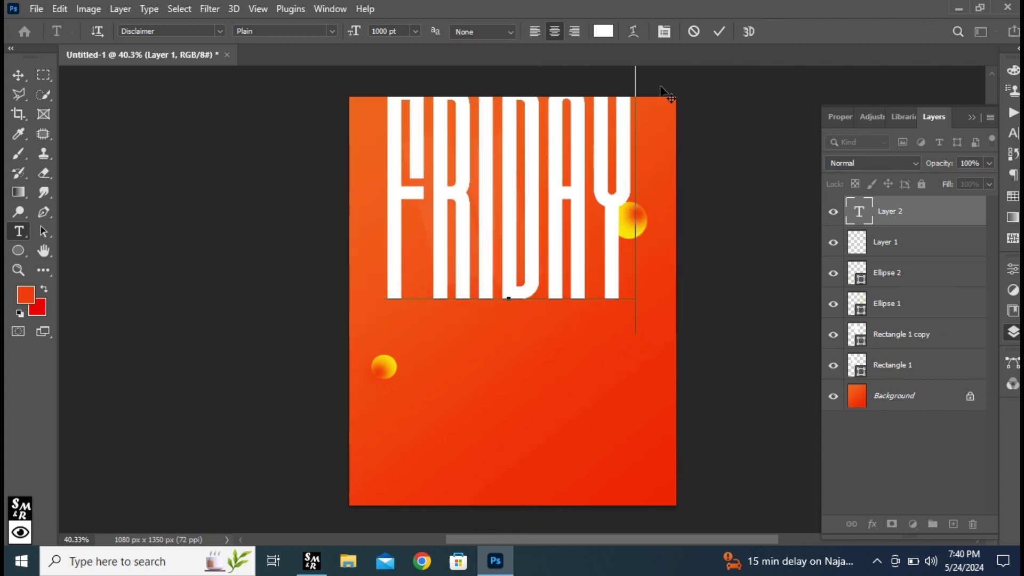
pyautogui.click(719, 30)
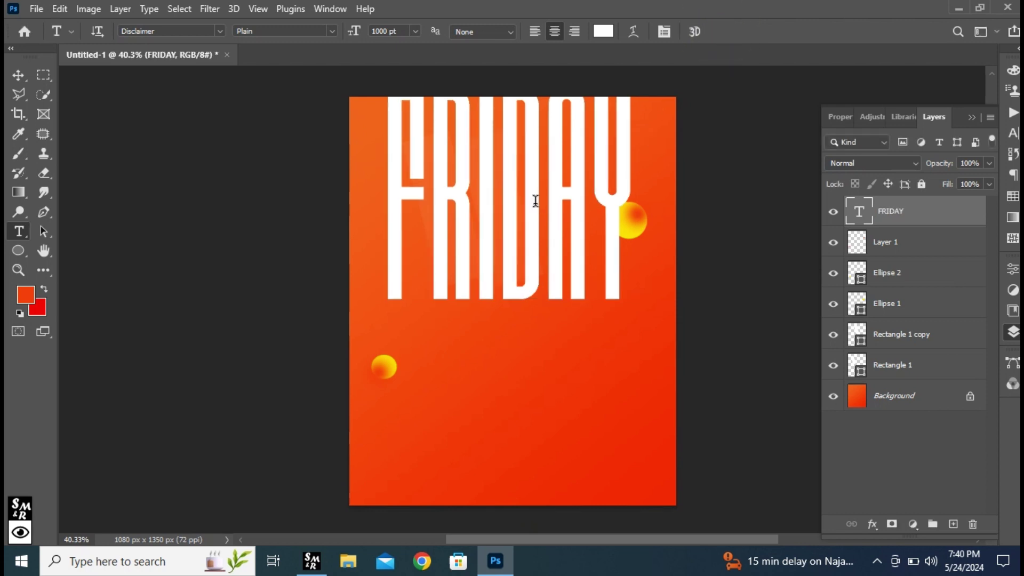
pyautogui.click(18, 75)
pyautogui.moveTo(511, 184); pyautogui.dragTo(518, 339)
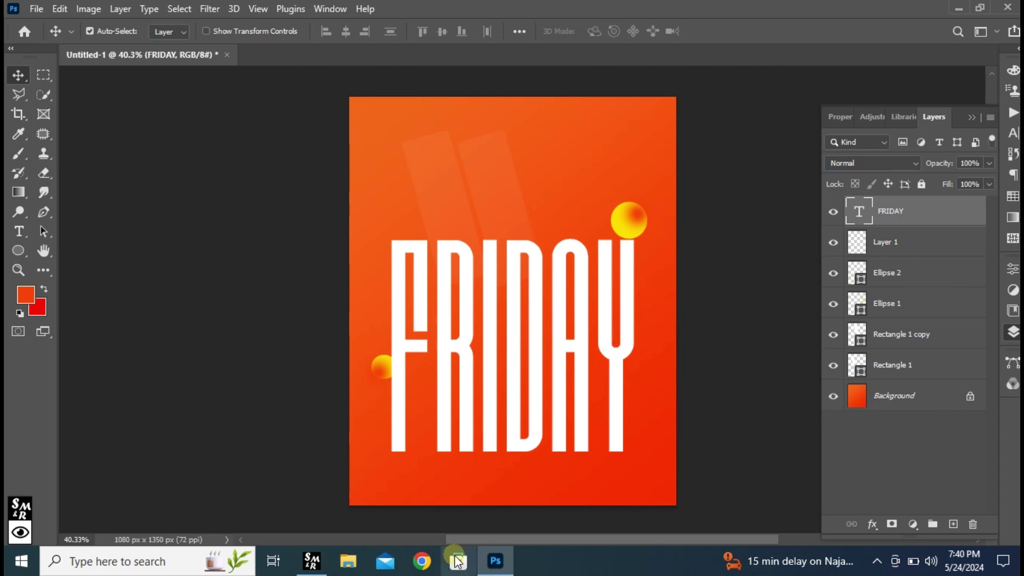
# Place the penguin image pngwing.com (31).png from File Explorer's recent files over the FRIDAY text
pyautogui.click(347, 562)
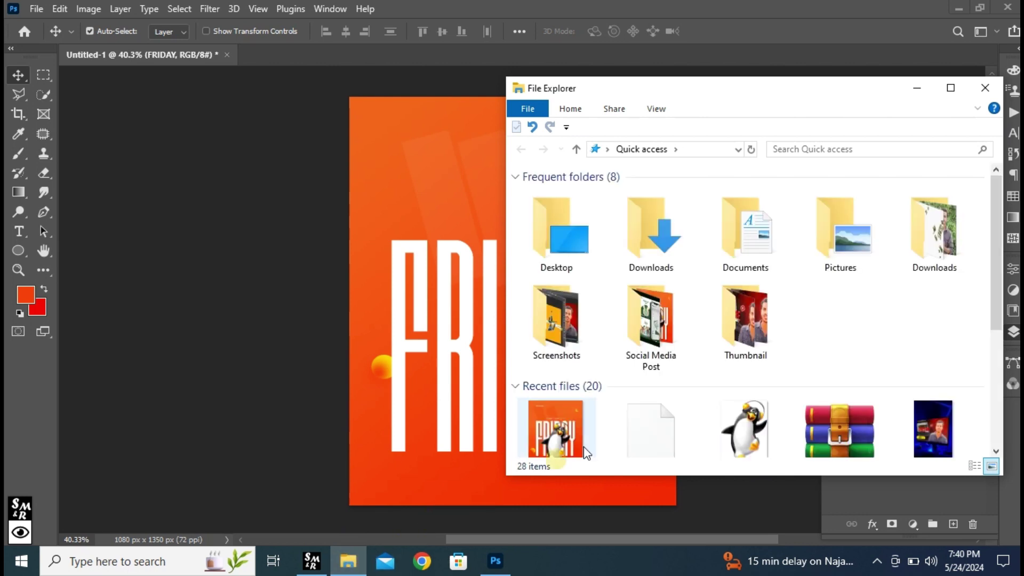
pyautogui.scroll(-1, 890, 305)
pyautogui.scroll(-2, 892, 308)
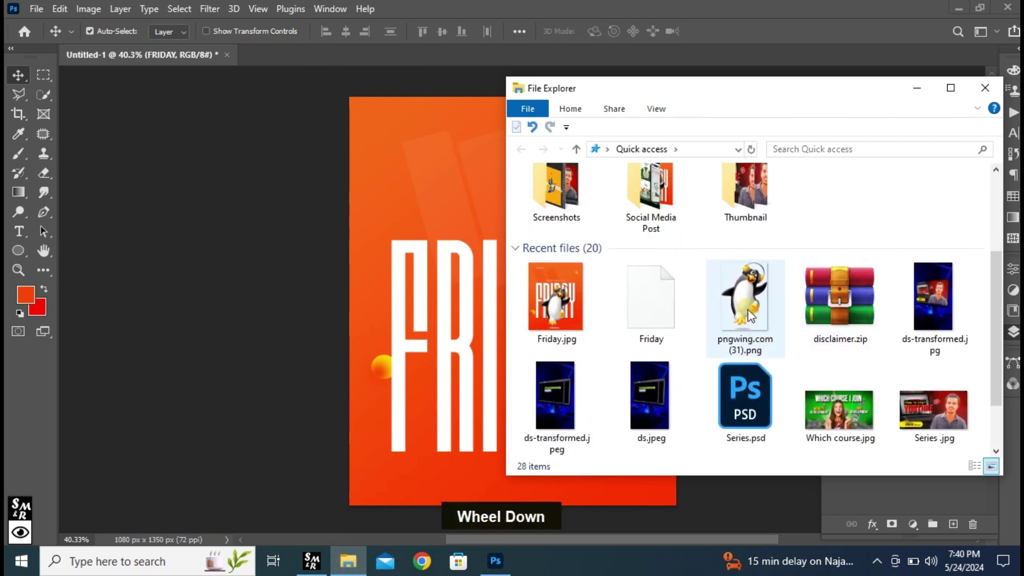
pyautogui.moveTo(749, 326); pyautogui.dragTo(519, 373)
pyautogui.click(747, 31)
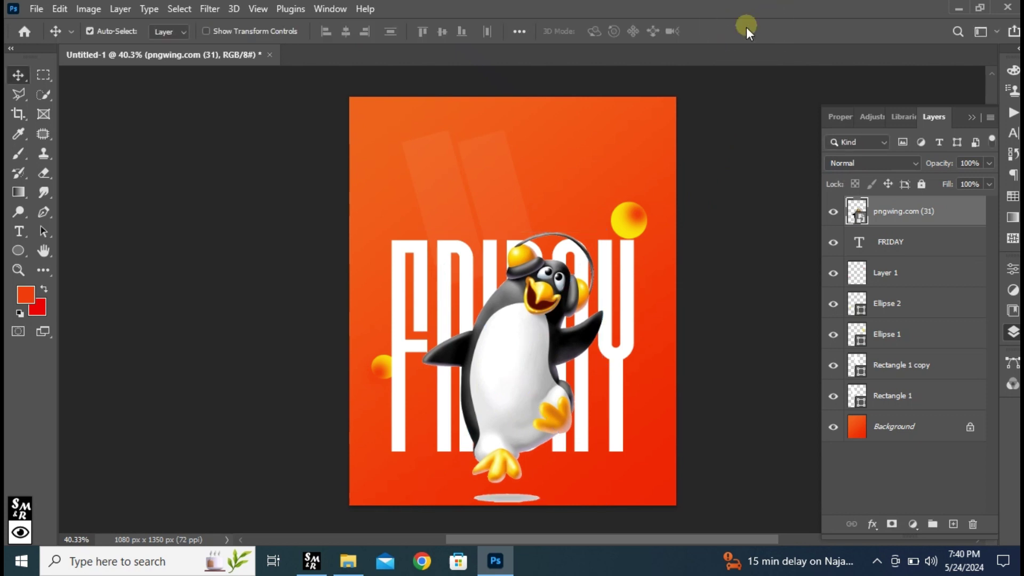
# Set the Horizontal Type tool to Arial Regular at 36 pt
pyautogui.rightClick(19, 232)
pyautogui.click(78, 229)
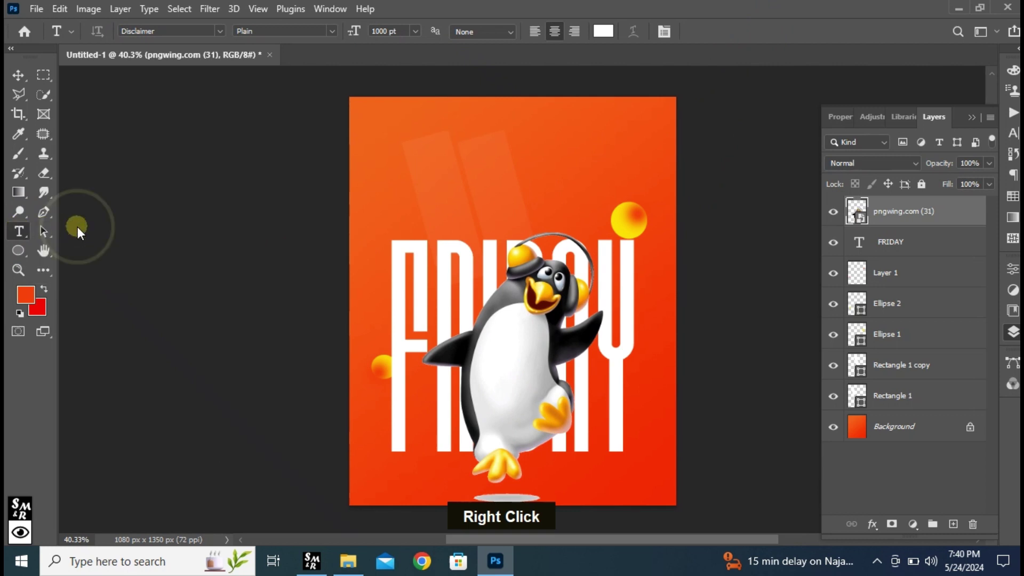
pyautogui.click(221, 31)
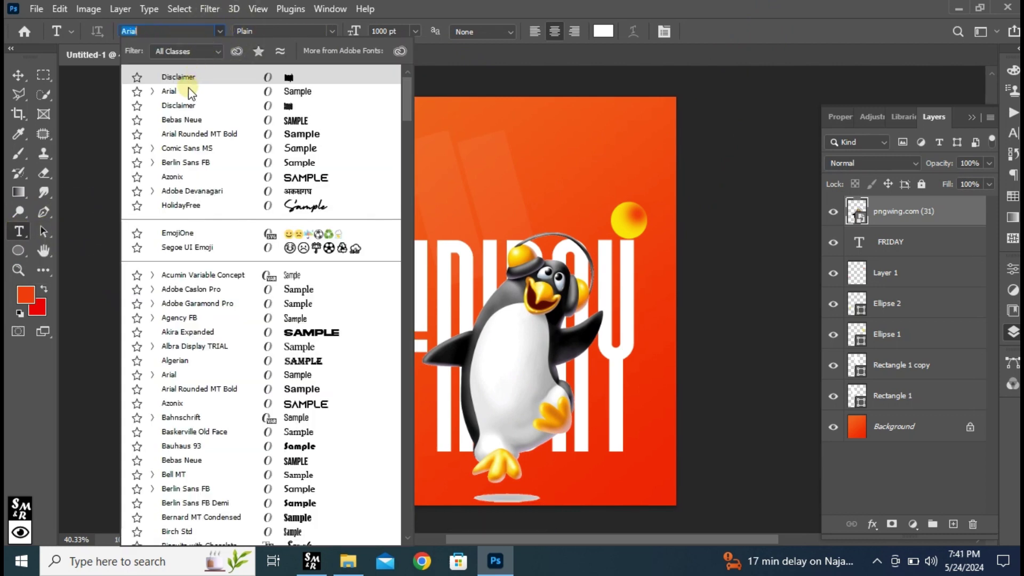
pyautogui.click(189, 90)
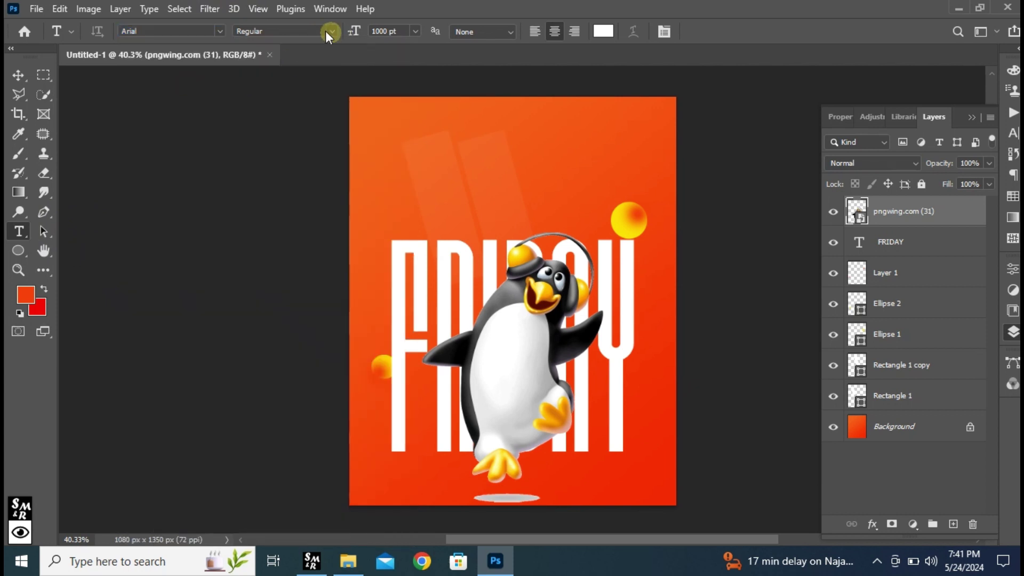
pyautogui.click(415, 31)
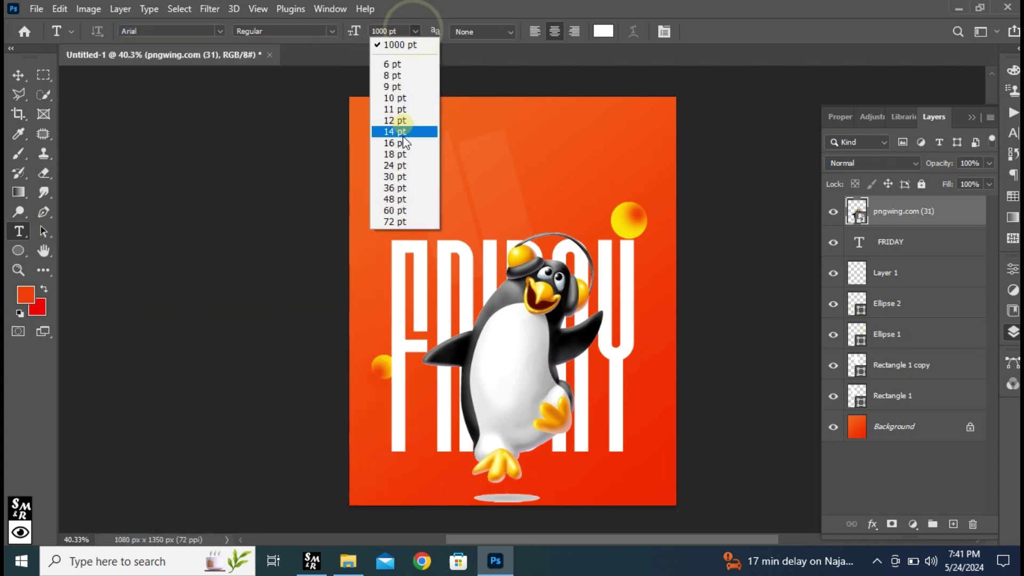
pyautogui.click(401, 188)
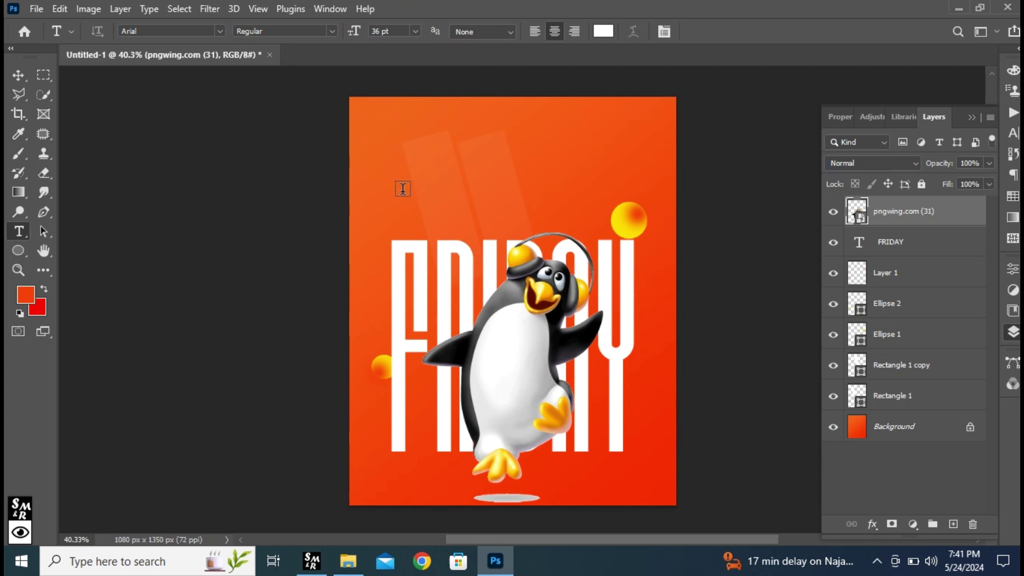
# On a new layer, add the text THANK GOD IT'S in the upper part of the canvas, above the penguin
pyautogui.click(954, 525)
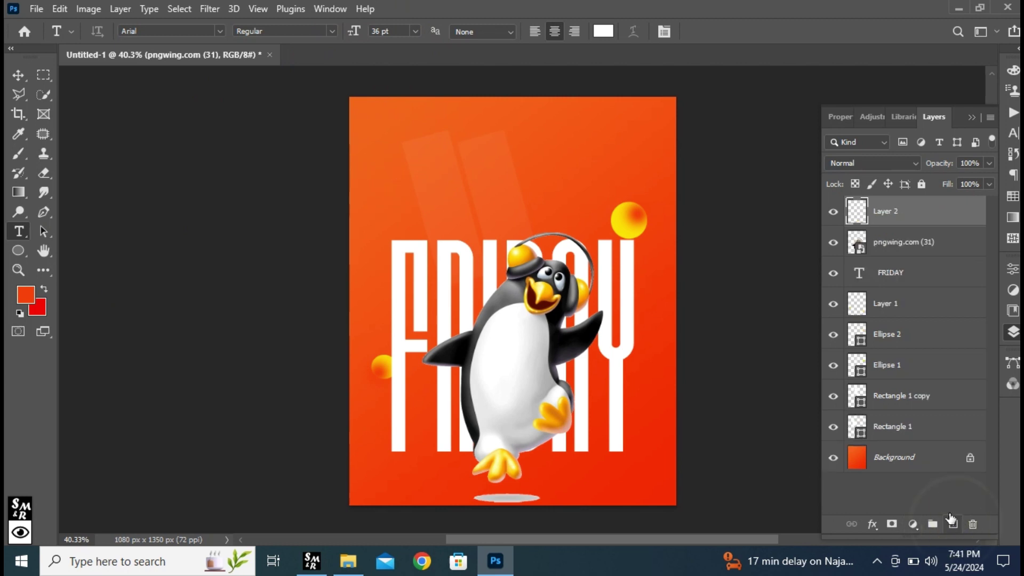
pyautogui.click(506, 171)
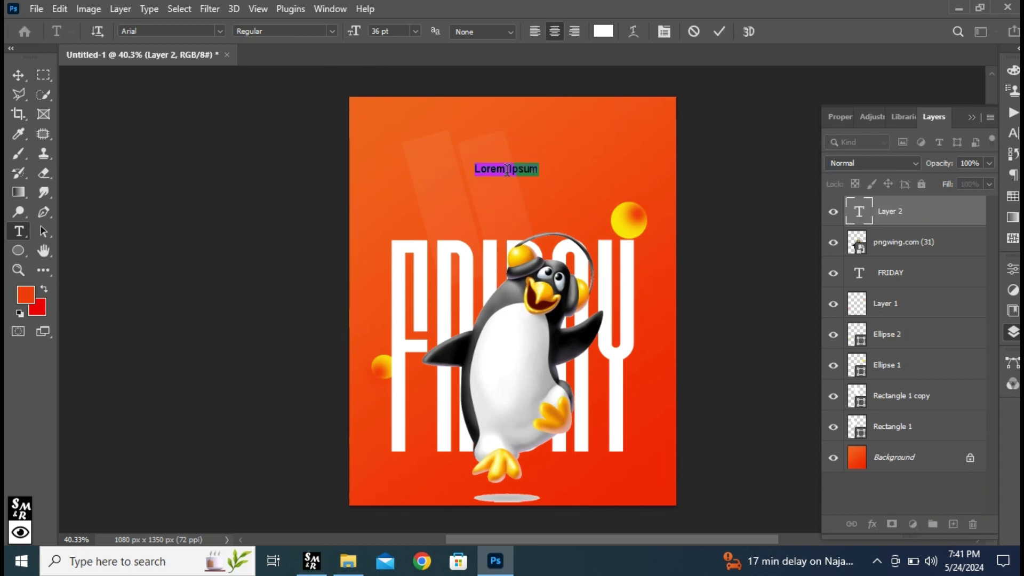
pyautogui.write('T')
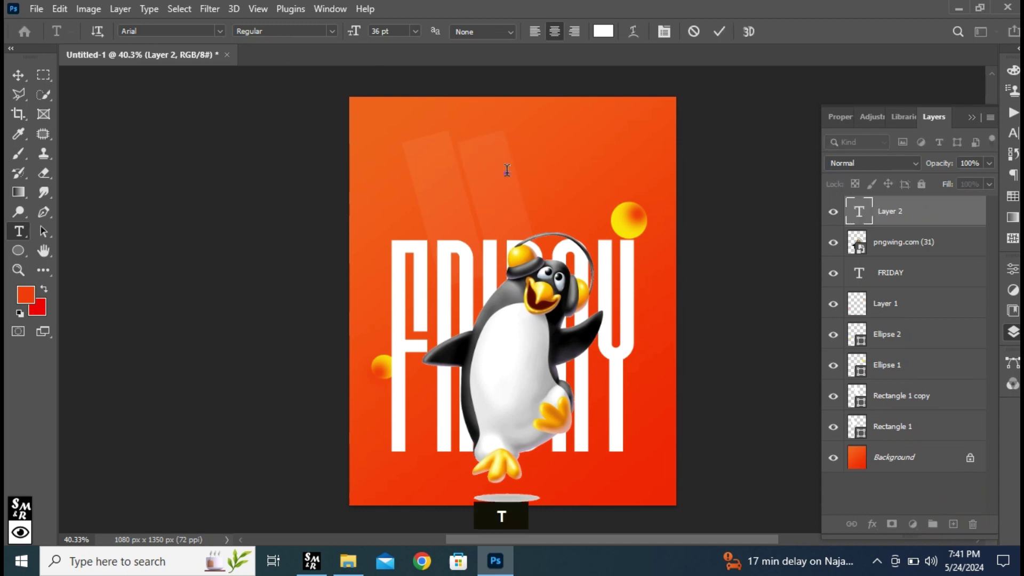
pyautogui.write('HANK')
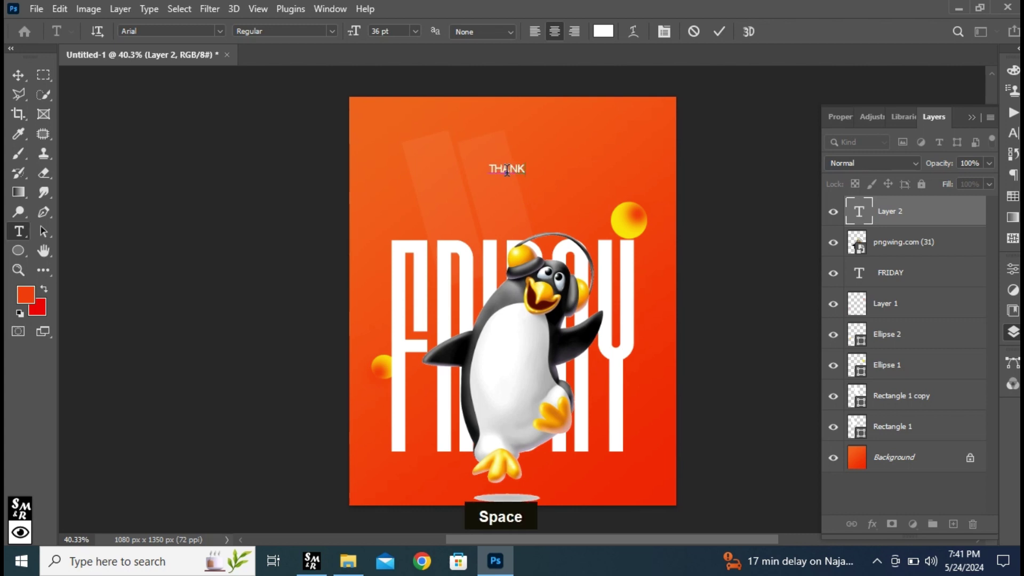
pyautogui.write(' GO')
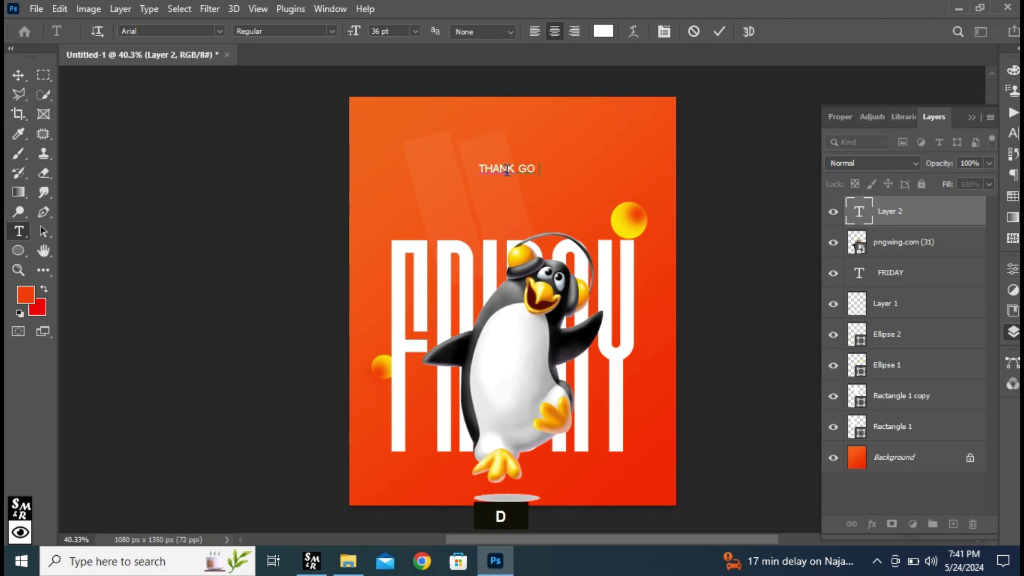
pyautogui.write("D IT'S")
# Set the tracking of the THANK GOD IT'S text to 300 and move it down to just above FRIDAY
pyautogui.press('ctrl')
pyautogui.hotkey('ctrl', 'a')
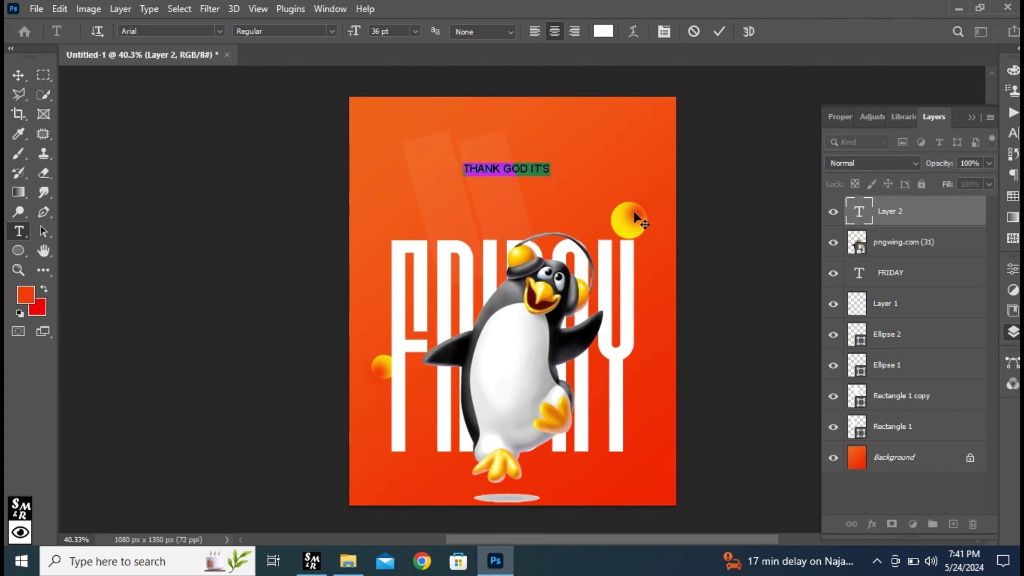
pyautogui.press('ctrl')
pyautogui.hotkey('ctrl', 't')
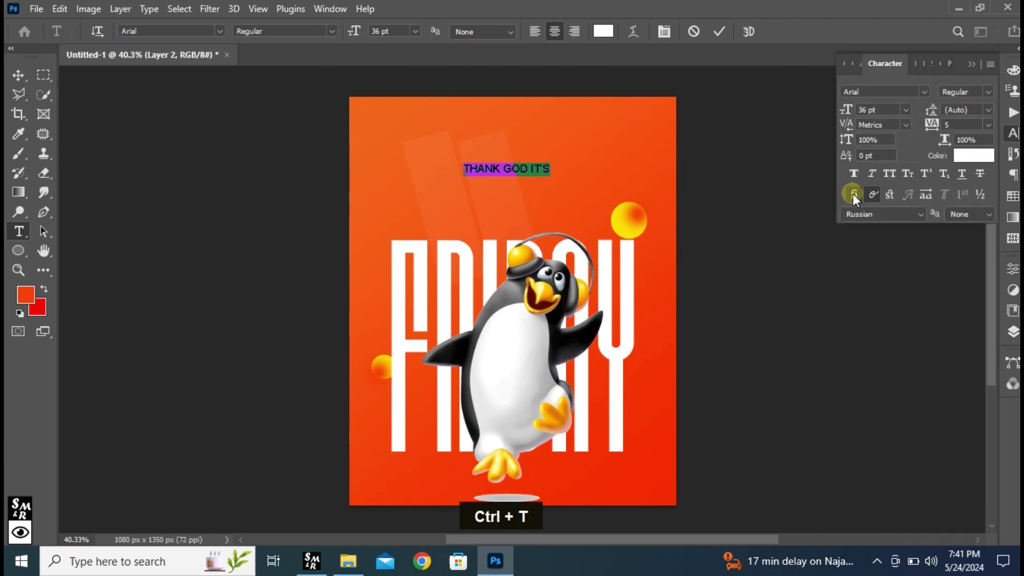
pyautogui.click(988, 124)
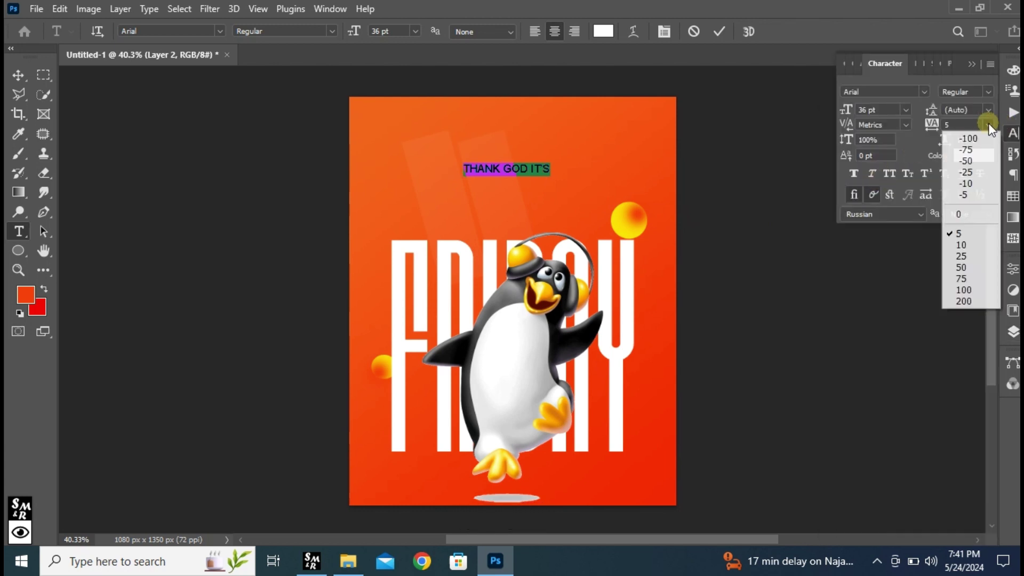
pyautogui.click(969, 300)
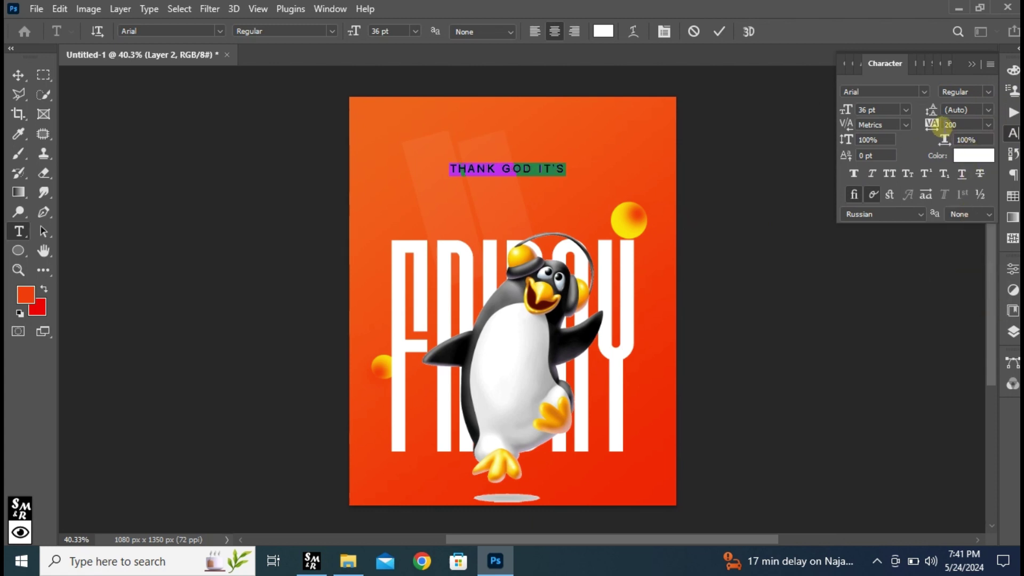
pyautogui.moveTo(960, 124); pyautogui.dragTo(925, 121)
pyautogui.write('300')
pyautogui.press('Return')
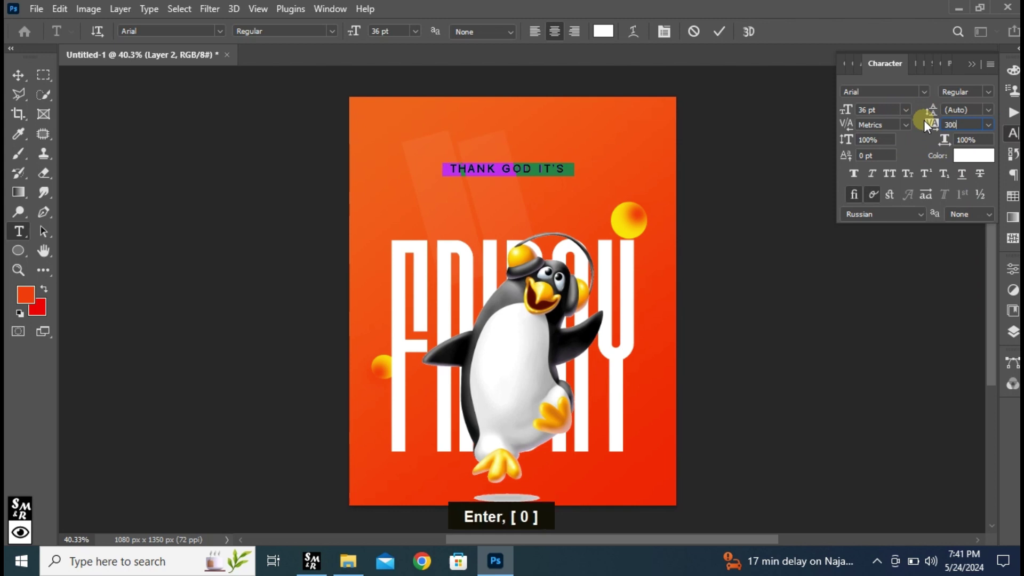
pyautogui.click(718, 29)
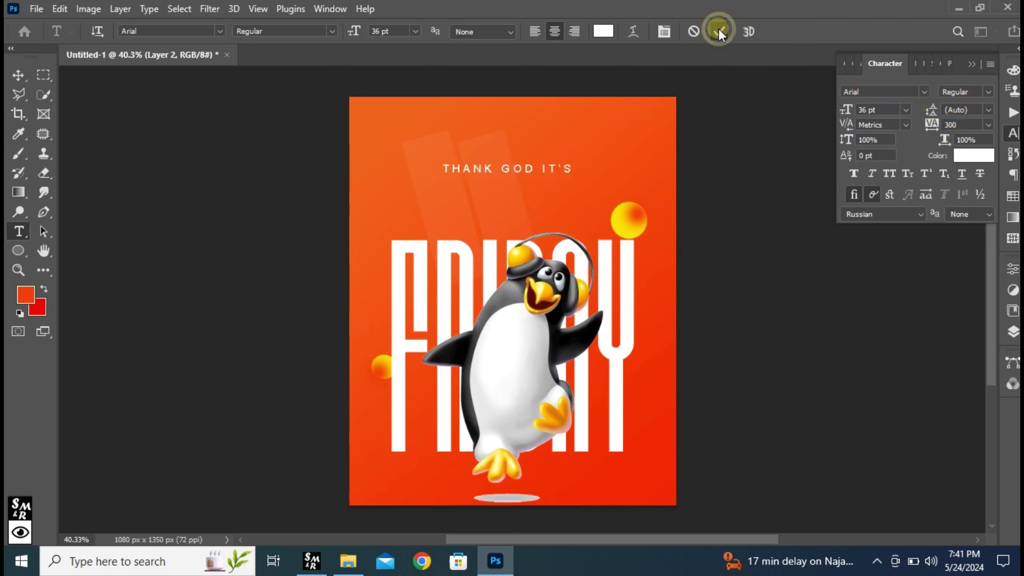
pyautogui.click(17, 76)
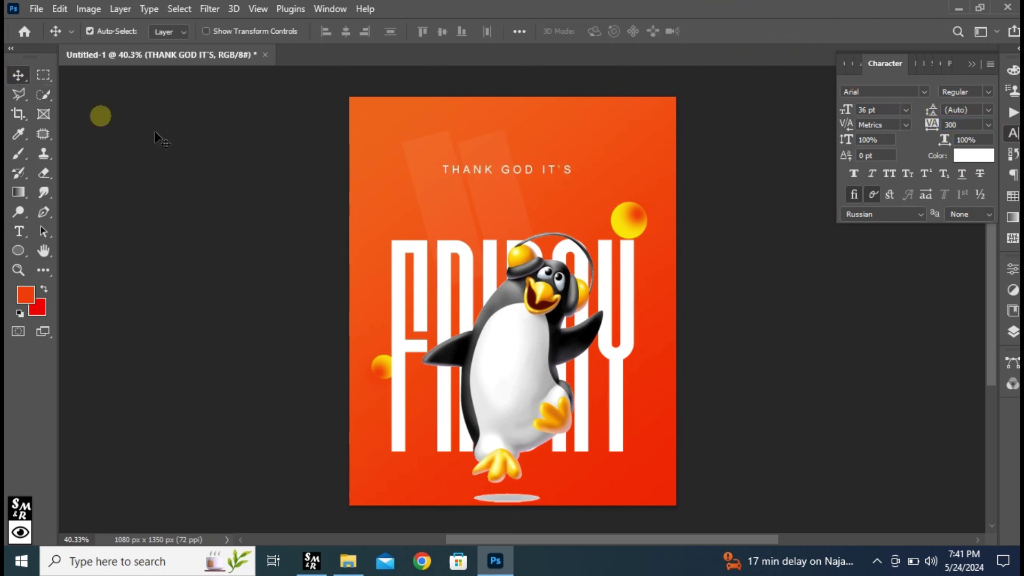
pyautogui.moveTo(527, 167); pyautogui.dragTo(529, 219)
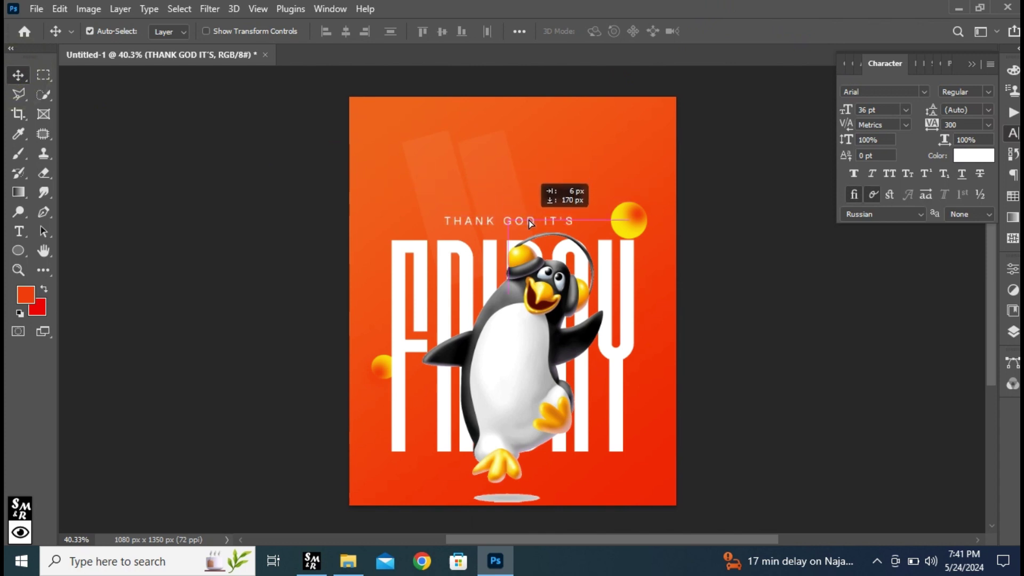
# Scale the penguin image down to about 89% around its center and shift it slightly downward over FRIDAY
pyautogui.hotkey('ctrl', 't')
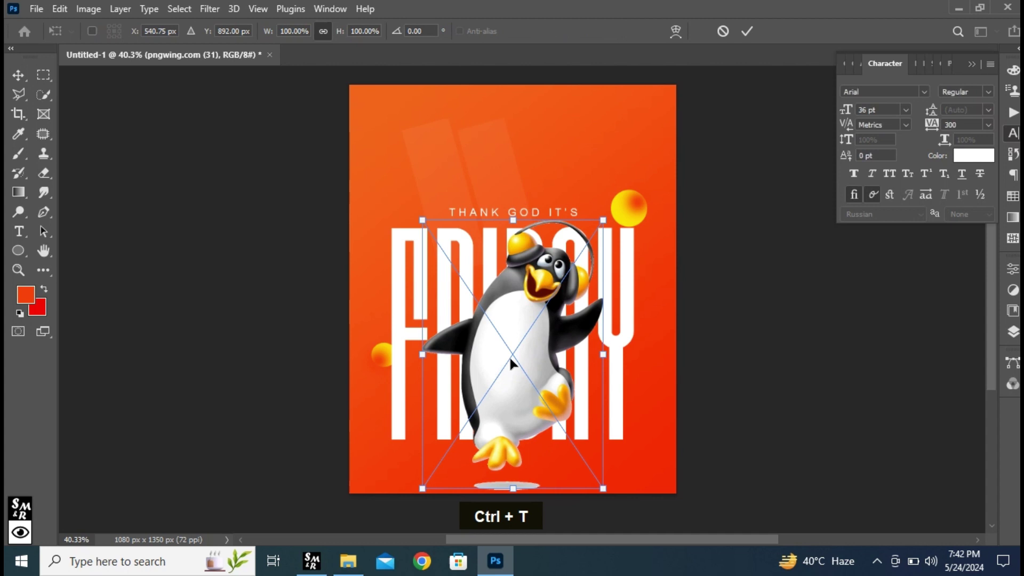
pyautogui.moveTo(607, 220); pyautogui.dragTo(597, 237)
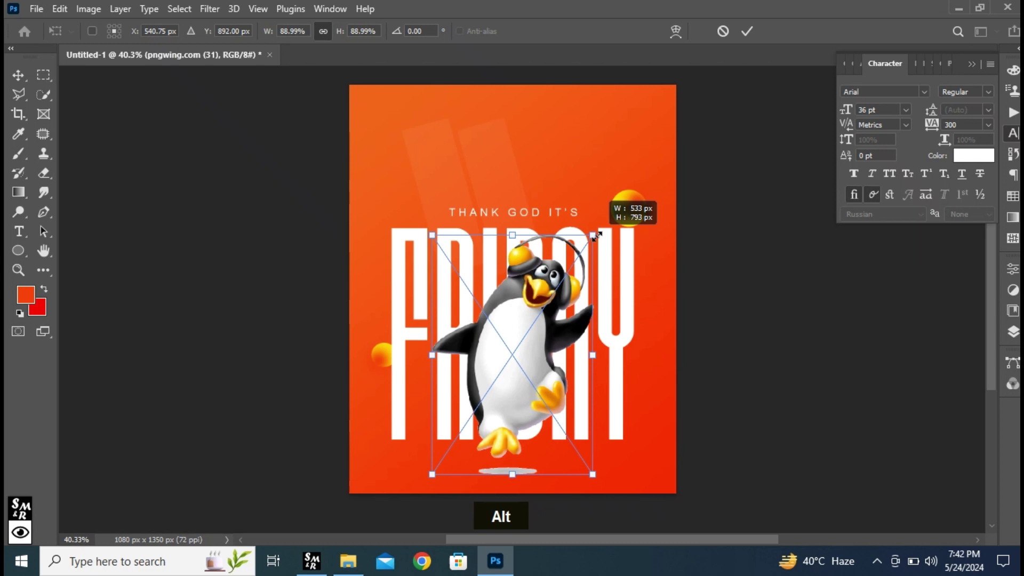
pyautogui.moveTo(596, 236); pyautogui.dragTo(596, 236)
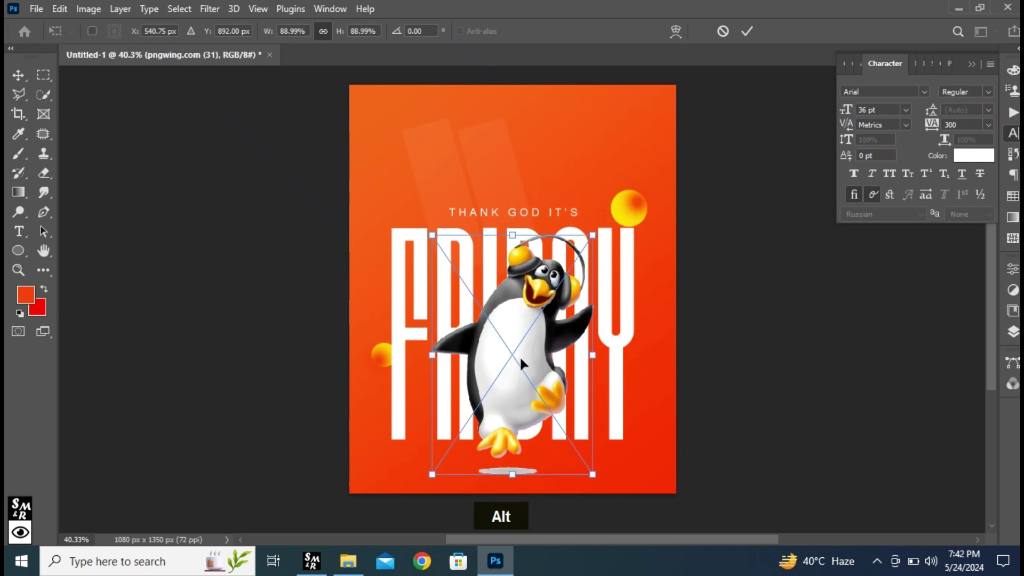
pyautogui.moveTo(519, 355); pyautogui.dragTo(518, 364)
pyautogui.click(751, 32)
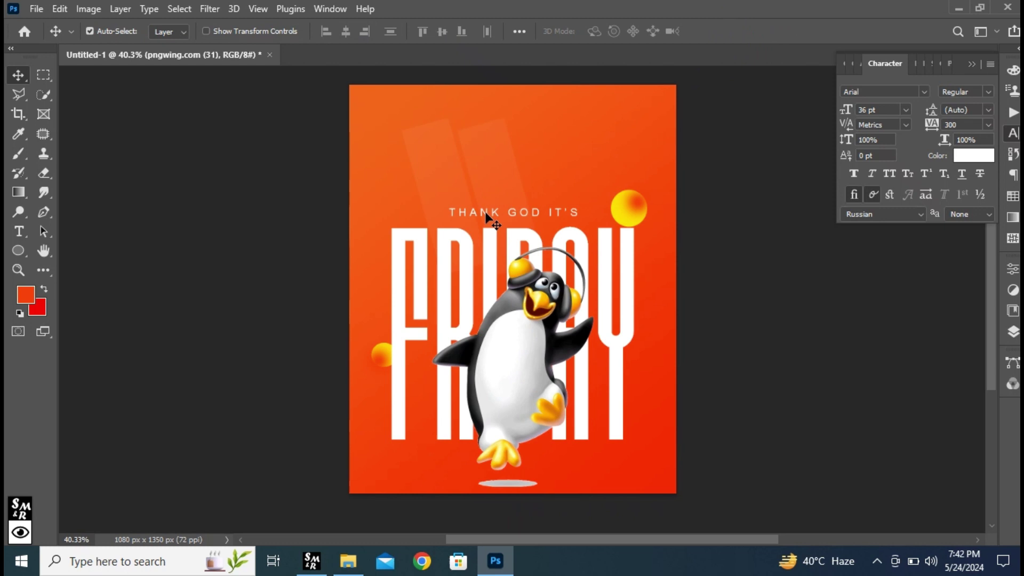
# Duplicate the THANK GOD IT'S text to the poster's upper-left area and replace the copy's wording with GRAPHICTOR
pyautogui.moveTo(487, 216); pyautogui.dragTo(429, 127)
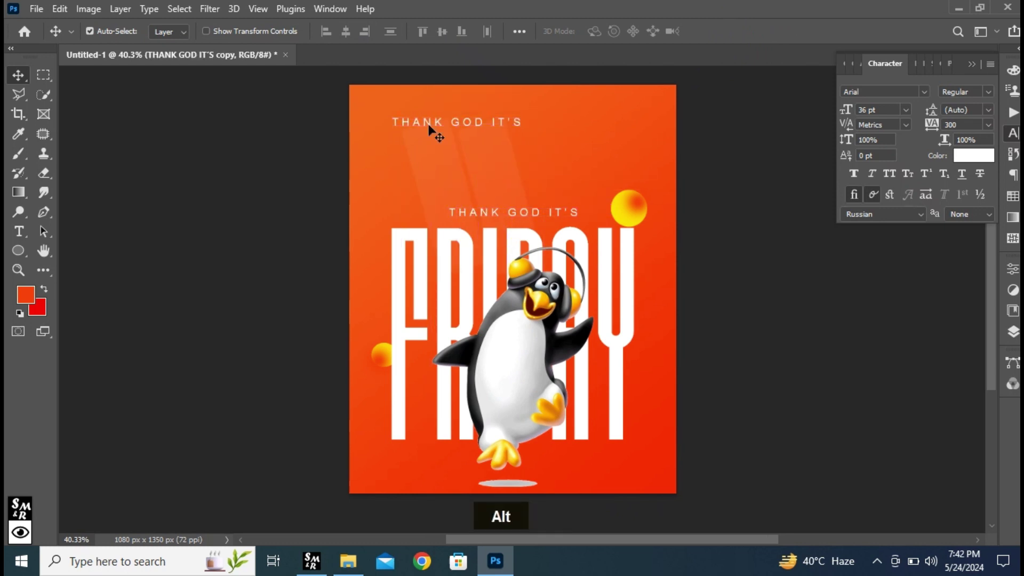
pyautogui.doubleClick(429, 126)
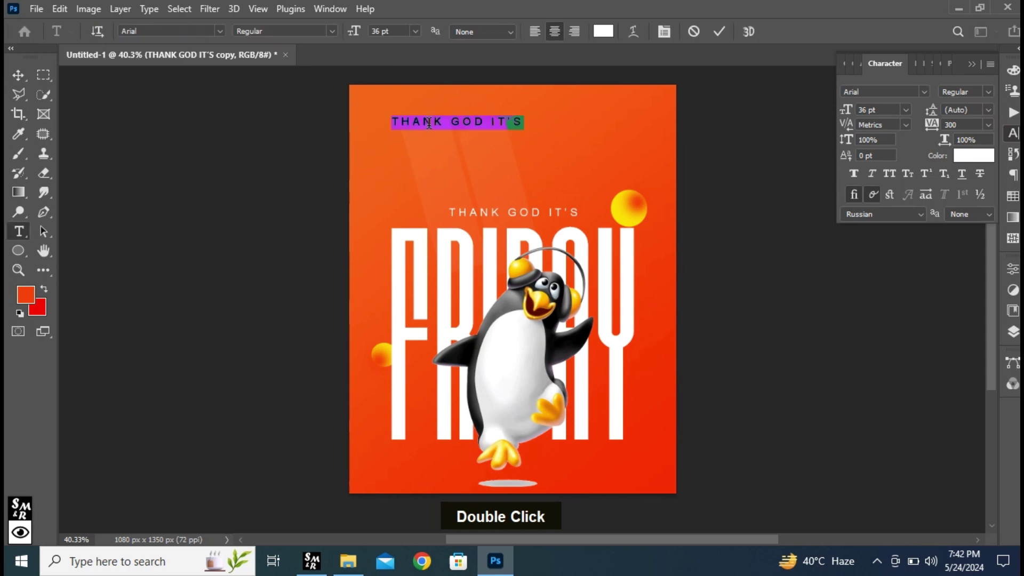
pyautogui.write('G')
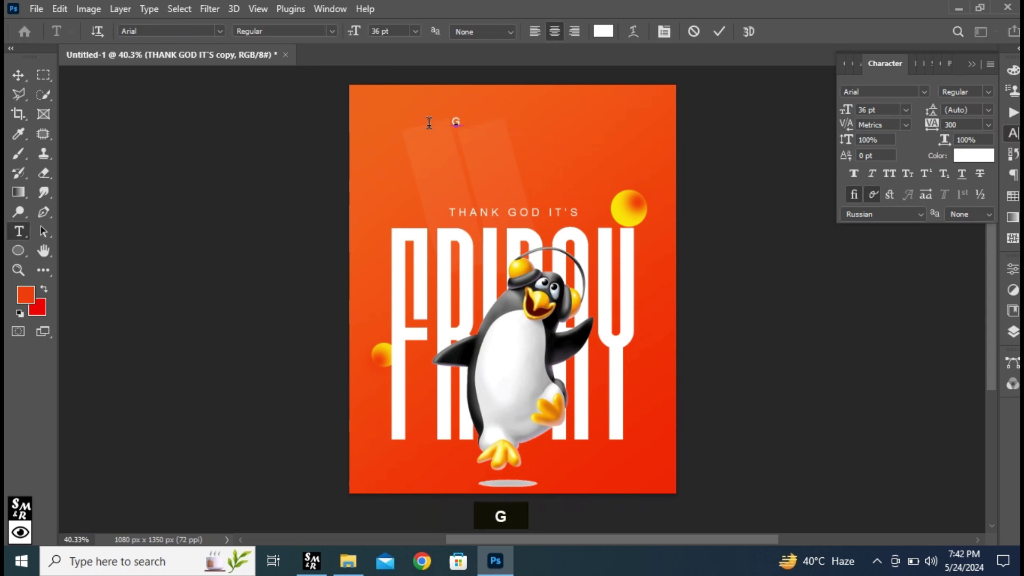
pyautogui.write('RAPHICTOR')
# Set the tracking of the GRAPHICTOR text to 0 and move it left to line up with FRIDAY's left edge
pyautogui.hotkey('ctrl', 'a')
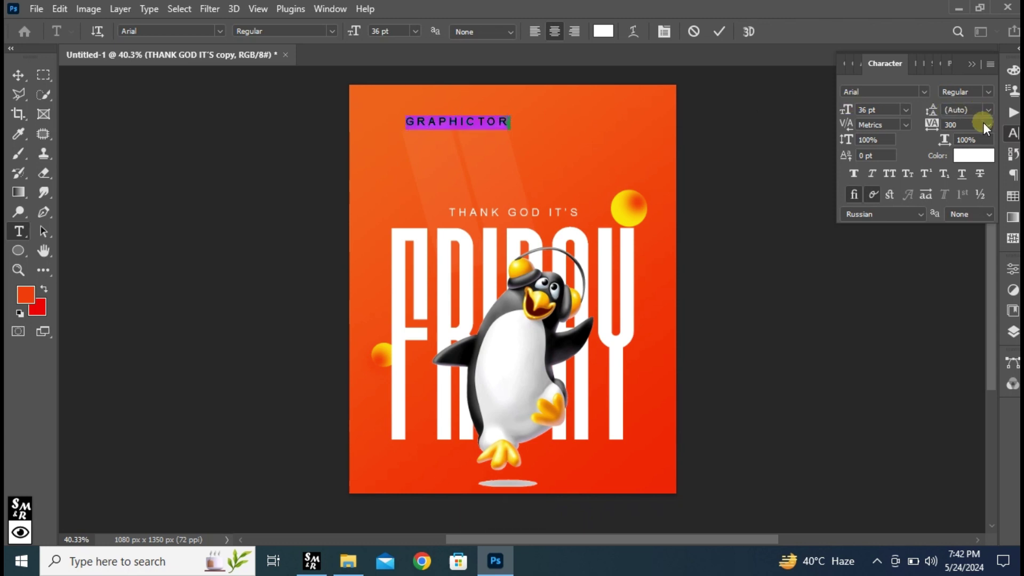
pyautogui.moveTo(977, 124); pyautogui.dragTo(920, 122)
pyautogui.write('0')
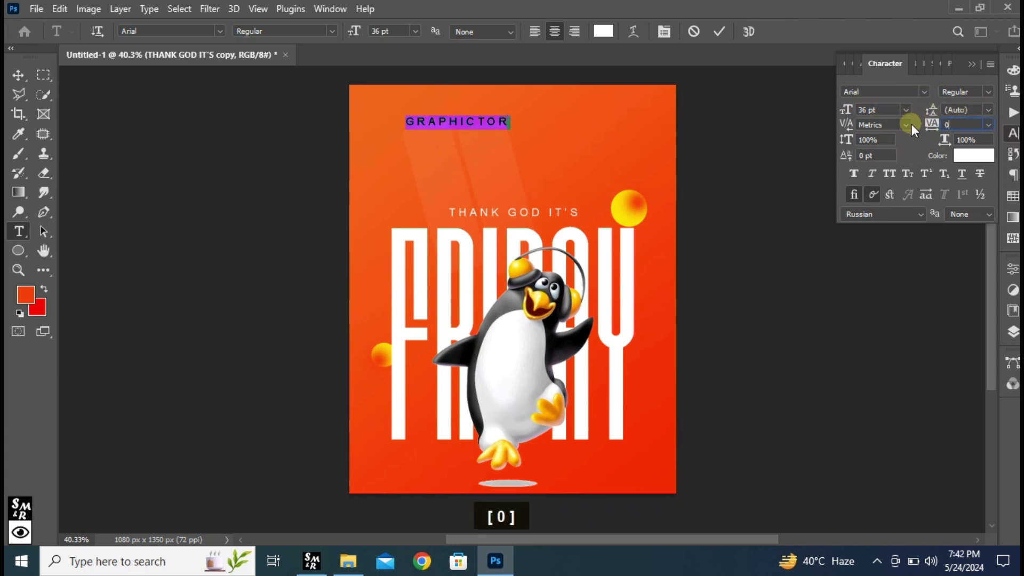
pyautogui.press('Return')
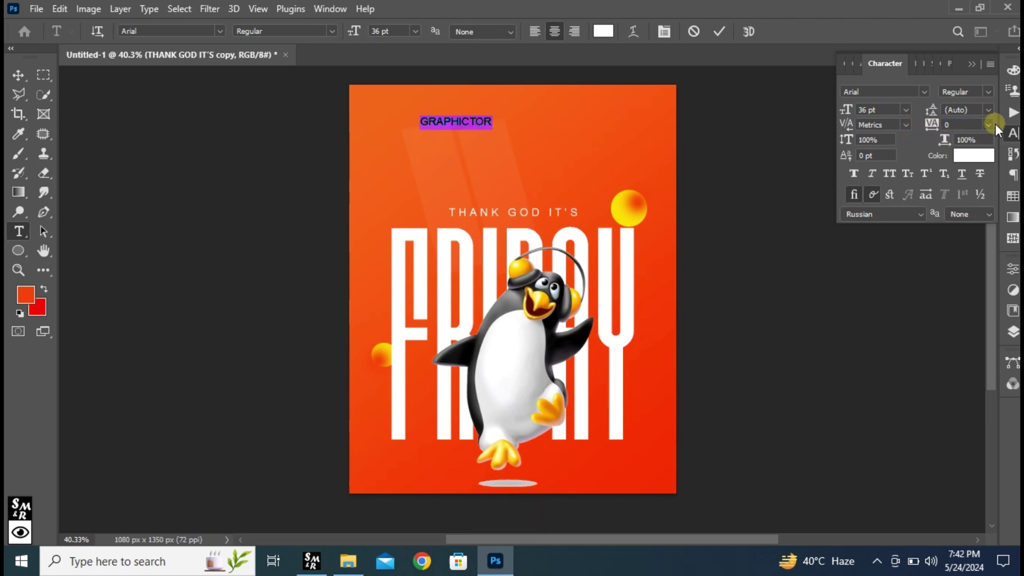
pyautogui.click(722, 37)
pyautogui.press('v')
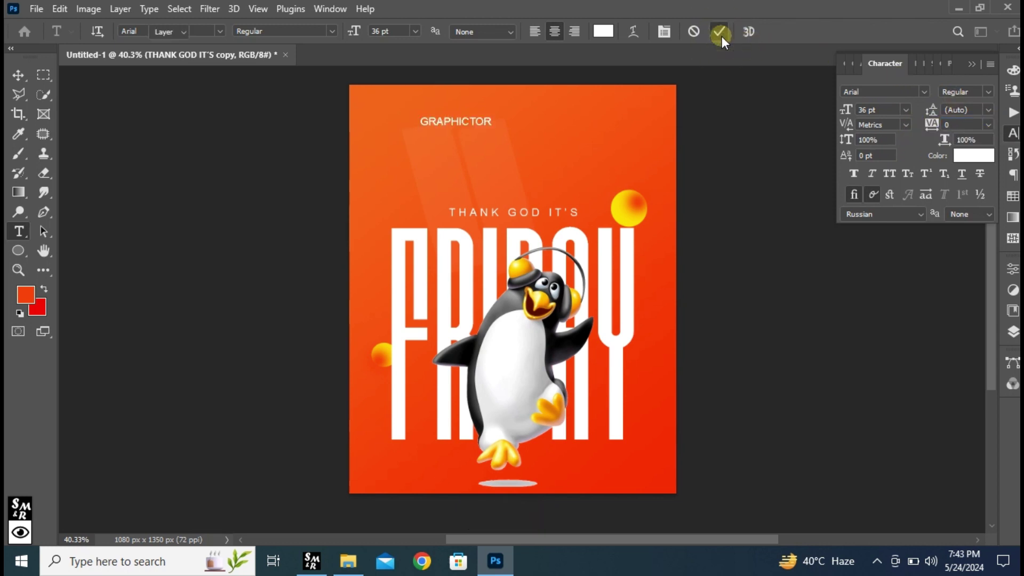
pyautogui.moveTo(457, 124); pyautogui.dragTo(426, 125)
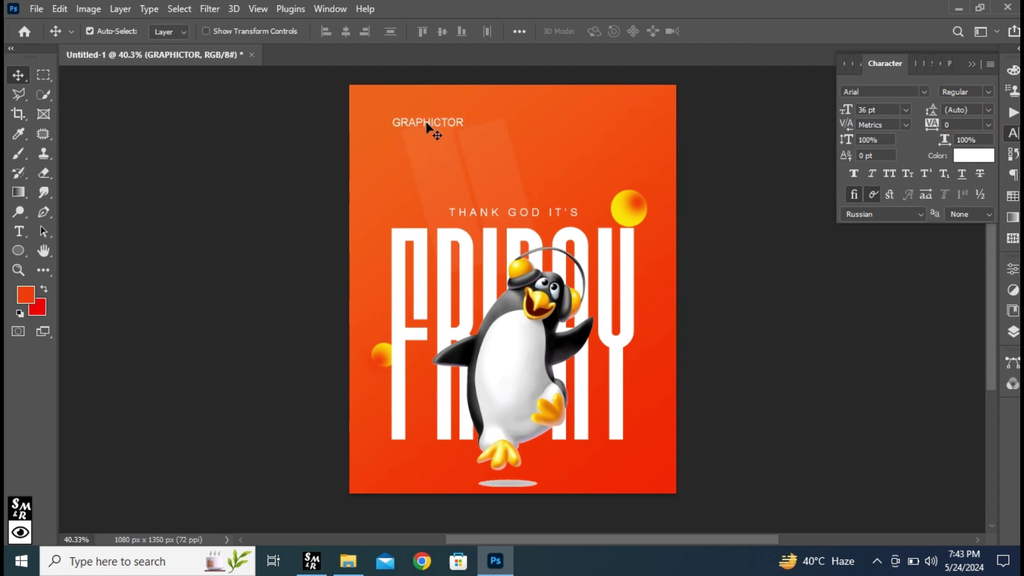
# Move THANK GOD IT'S, FRIDAY, the penguin, Layer 1 and both ellipses together about 107 px up and 15 px right, leaving out the two rectangles
pyautogui.click(280, 155)
pyautogui.moveTo(280, 156); pyautogui.dragTo(673, 430)
pyautogui.press('capslock')
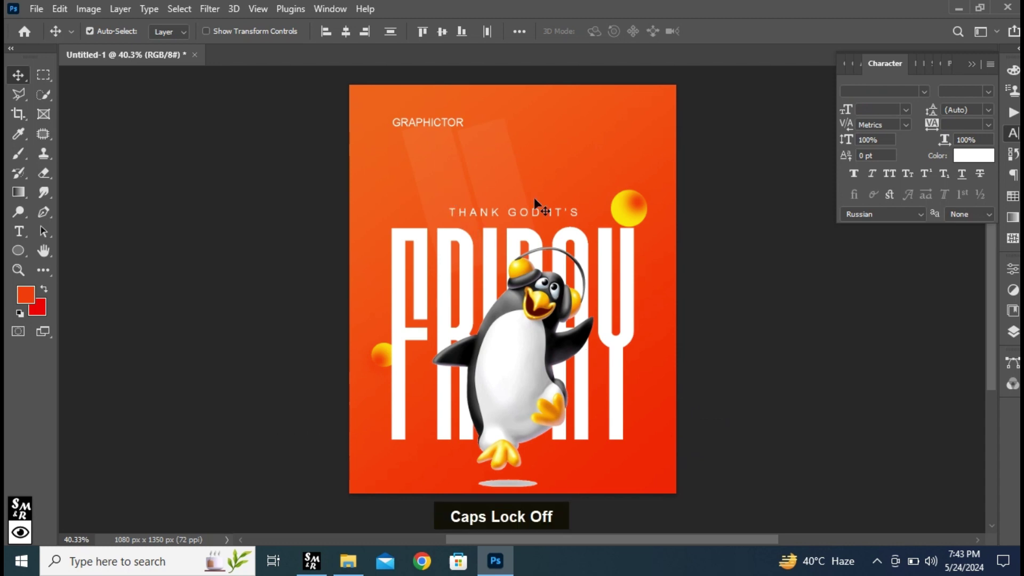
pyautogui.click(1013, 332)
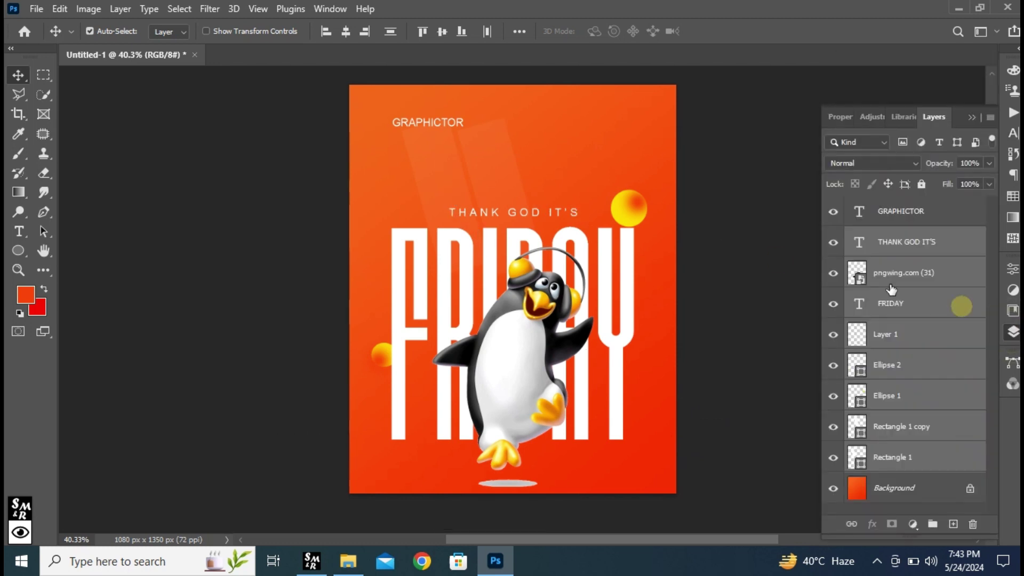
pyautogui.keyDown('shift'); pyautogui.click(450, 159); pyautogui.keyUp('shift')
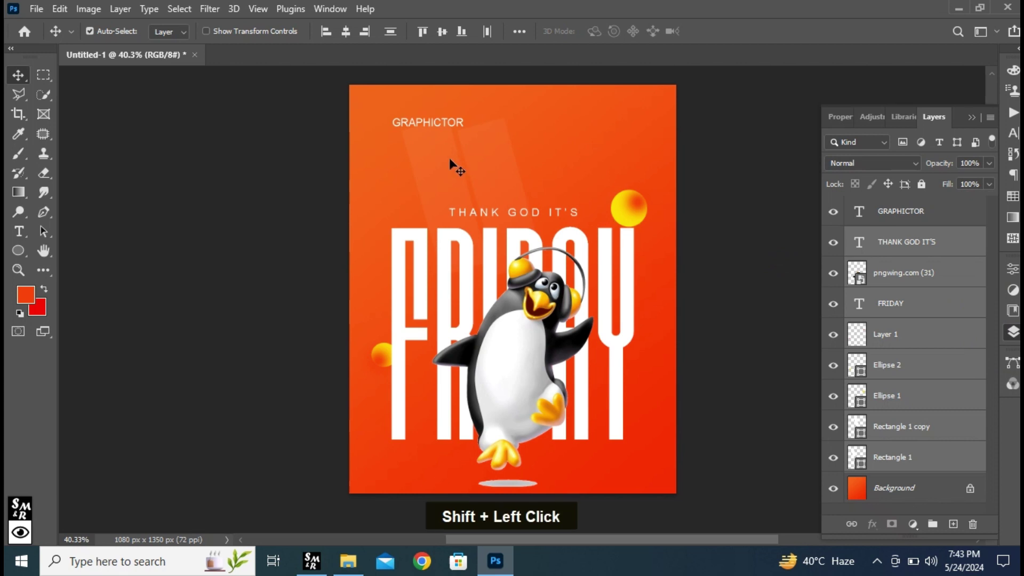
pyautogui.keyDown('shift'); pyautogui.click(482, 158); pyautogui.keyUp('shift')
pyautogui.hotkey('ctrl', 't')
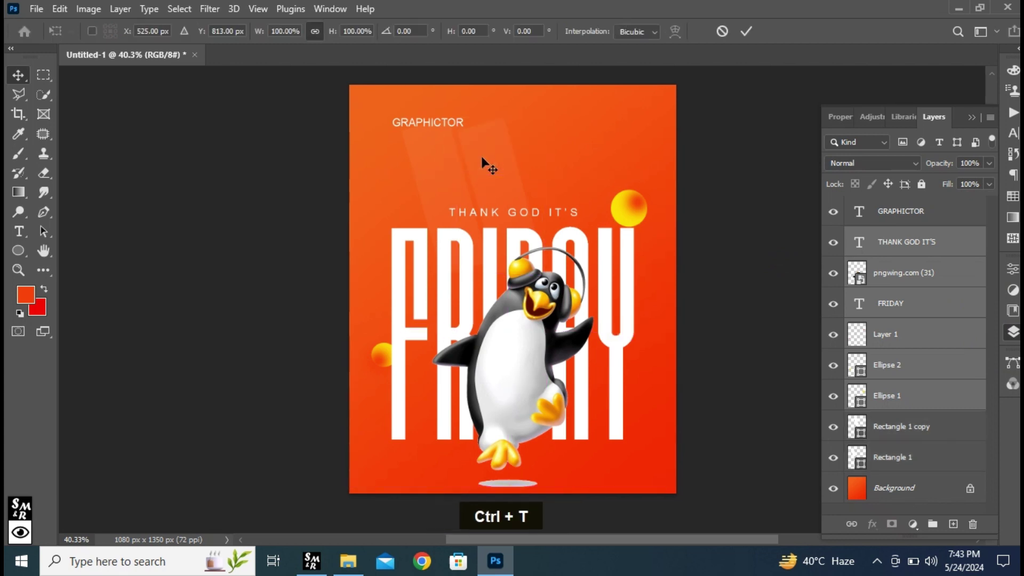
pyautogui.moveTo(527, 376); pyautogui.dragTo(534, 344)
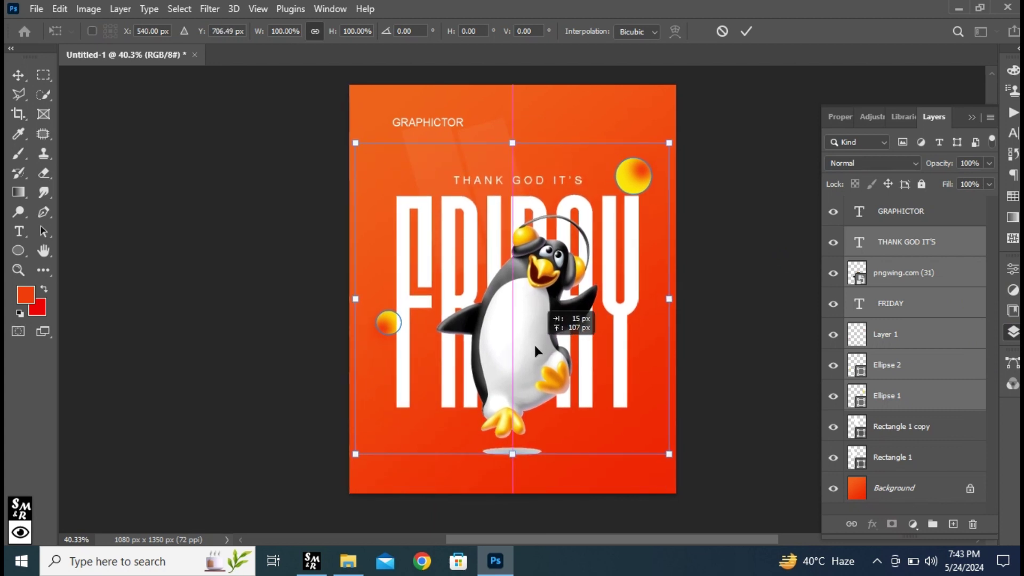
pyautogui.click(747, 31)
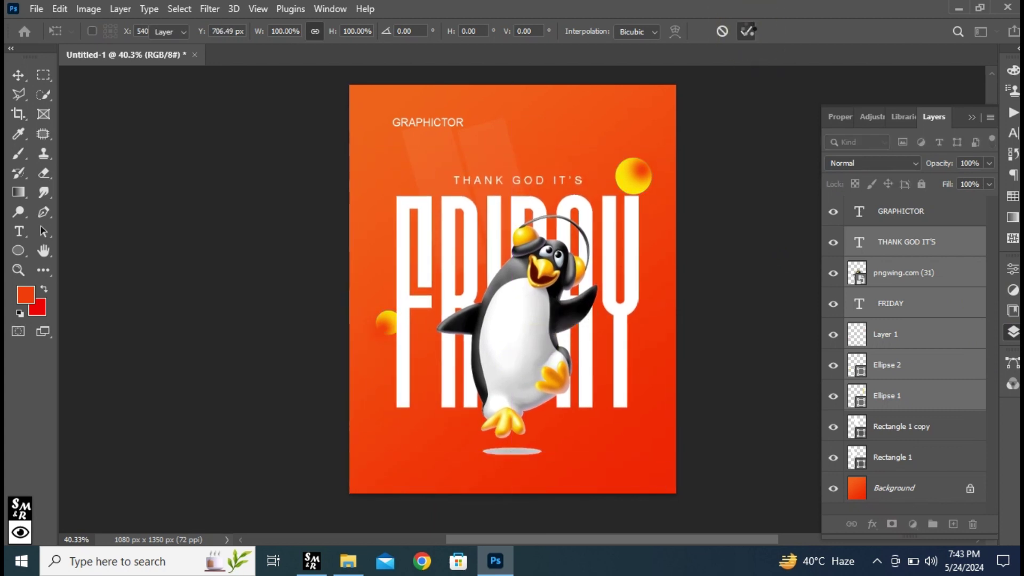